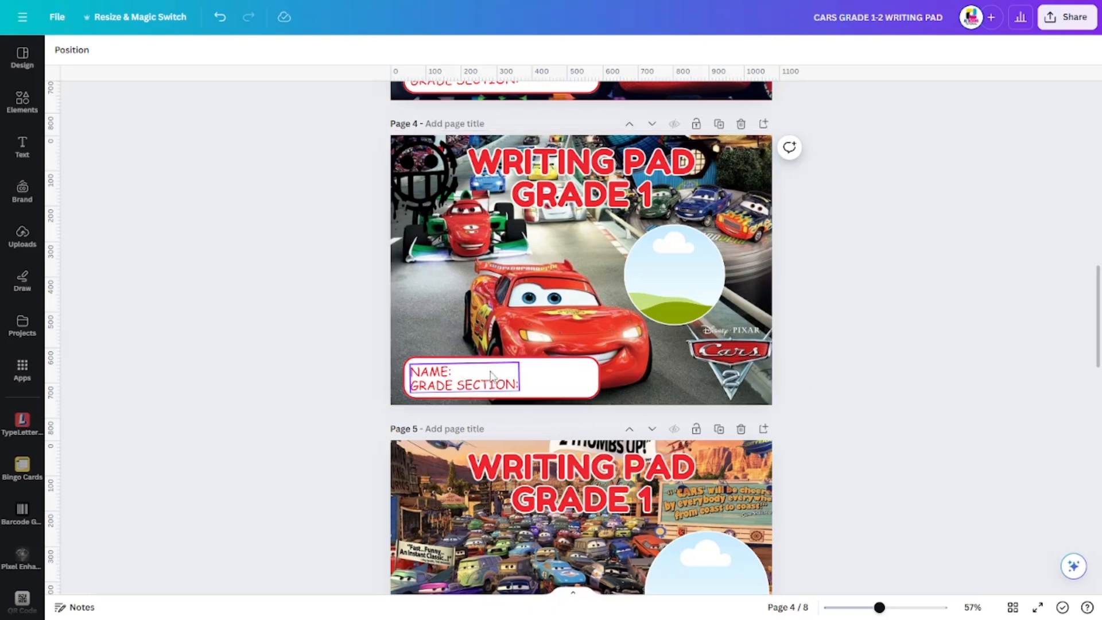
- Inspect the editable elements on page 4: the name and grade section label, the round photo frame and the WRITING PAD GRADE 1 title
left_click(548, 375)
left_click(913, 339)
left_click(710, 268)
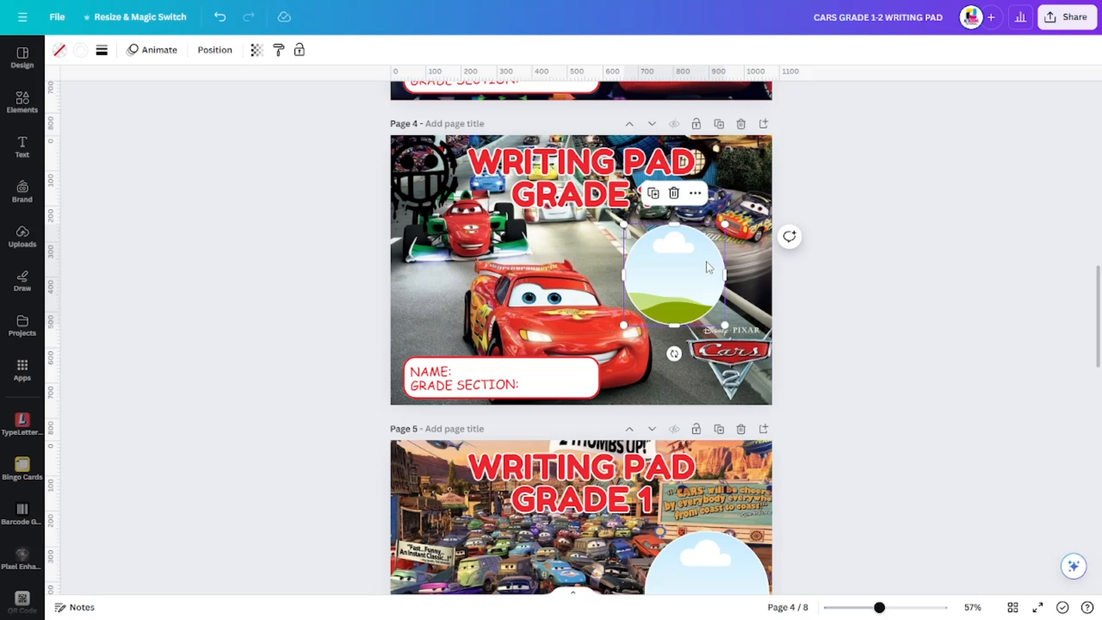
left_click(829, 298)
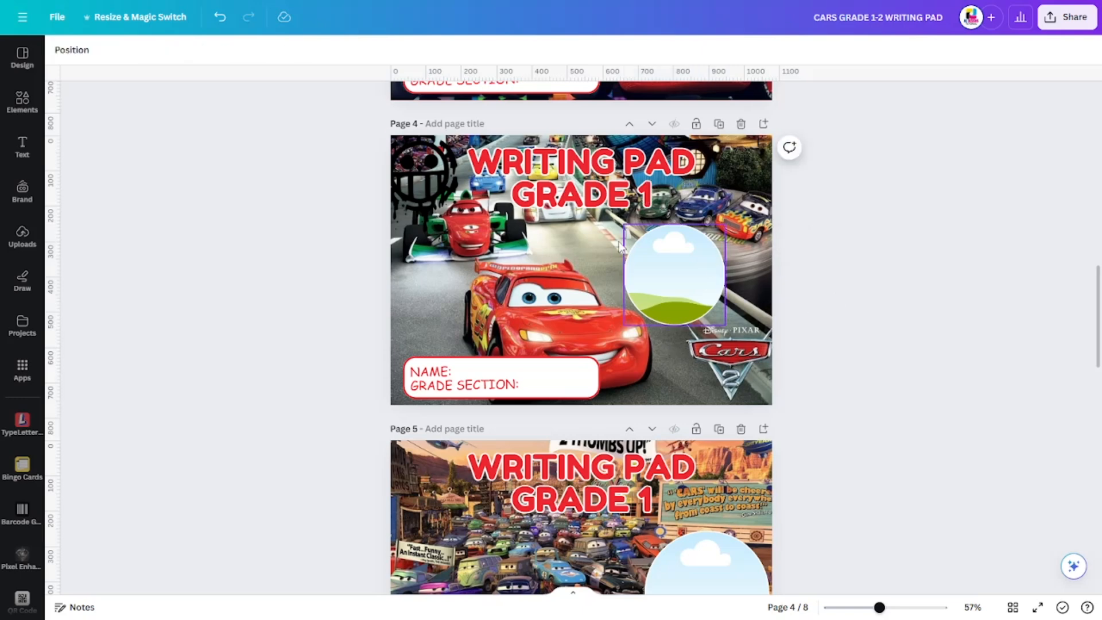
left_click(584, 197)
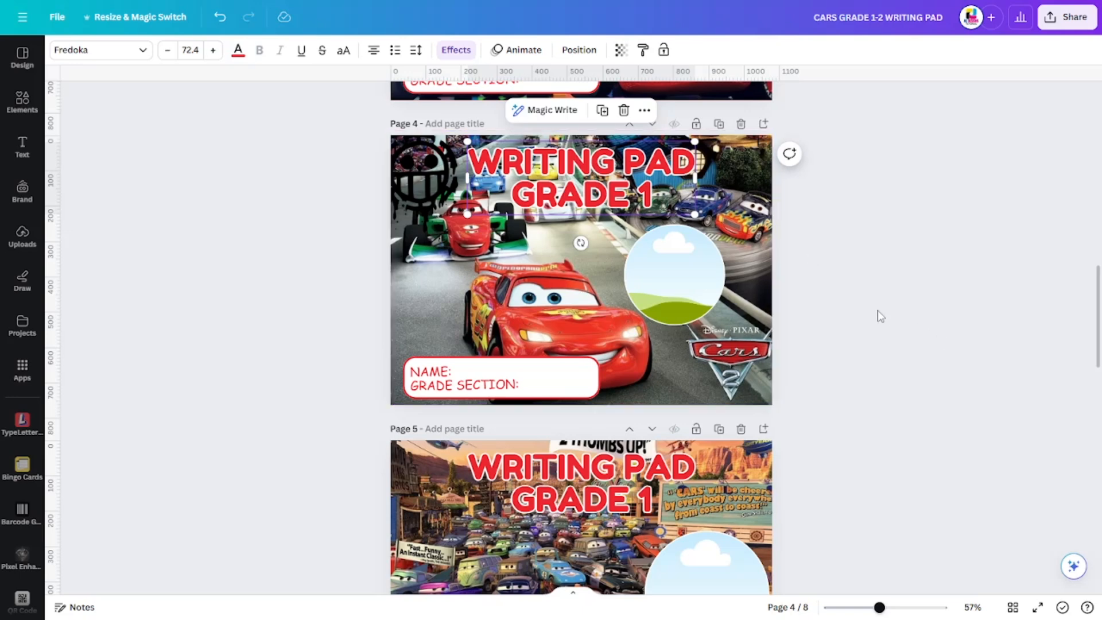
left_click(827, 309)
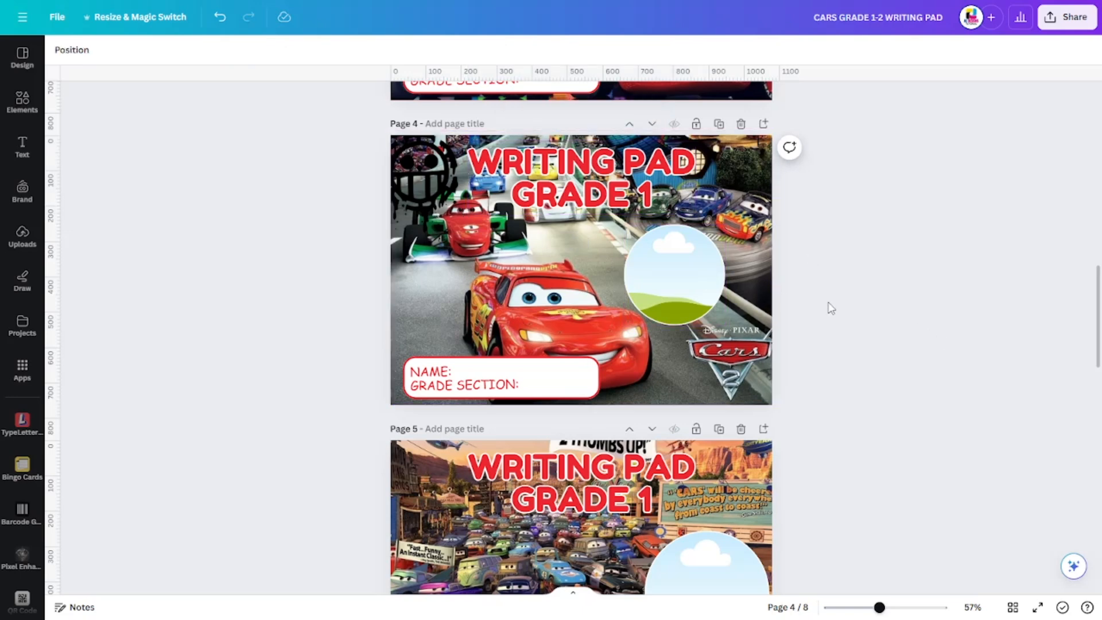
- Review the Cars-themed writing pad cover designs on pages 3 to 8
scroll(829, 309, "down", 6)
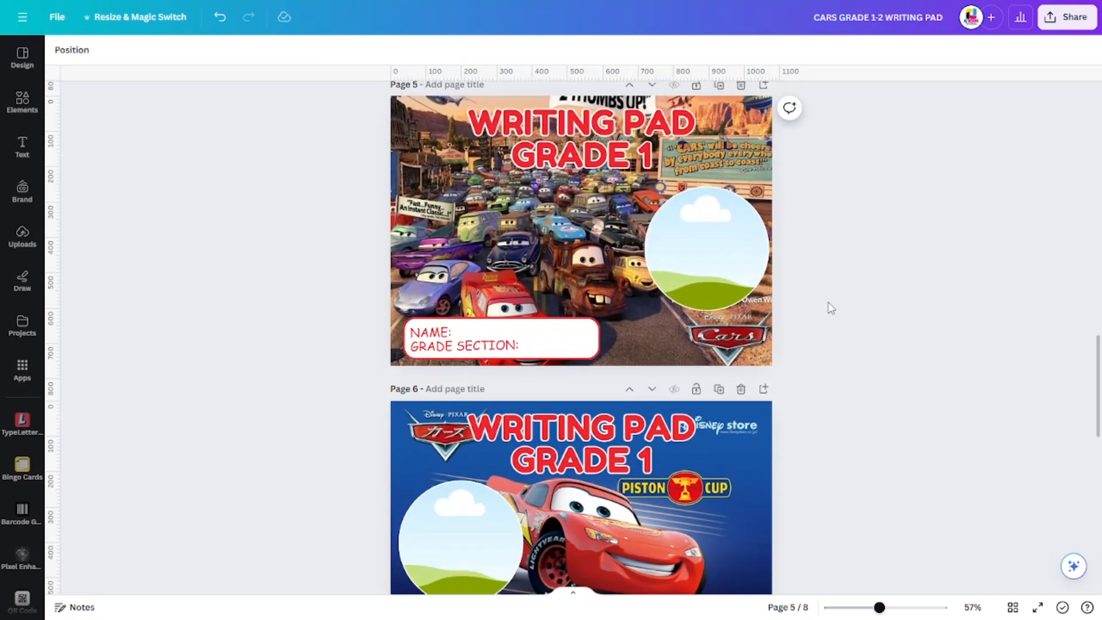
scroll(831, 308, "down", 4)
scroll(831, 308, "down", 1)
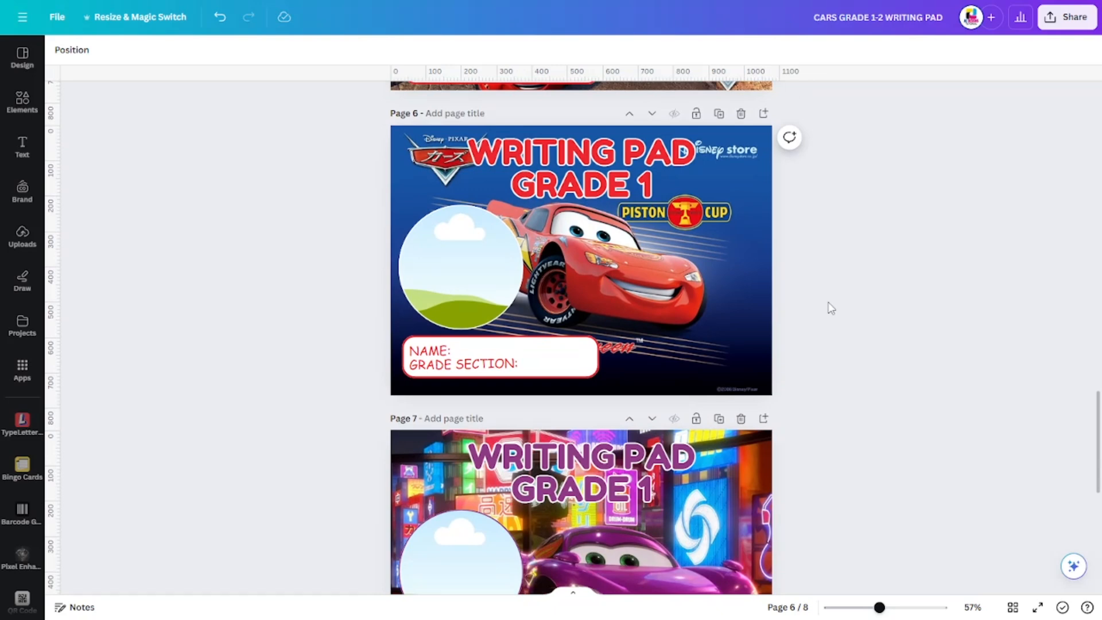
scroll(831, 308, "down", 1)
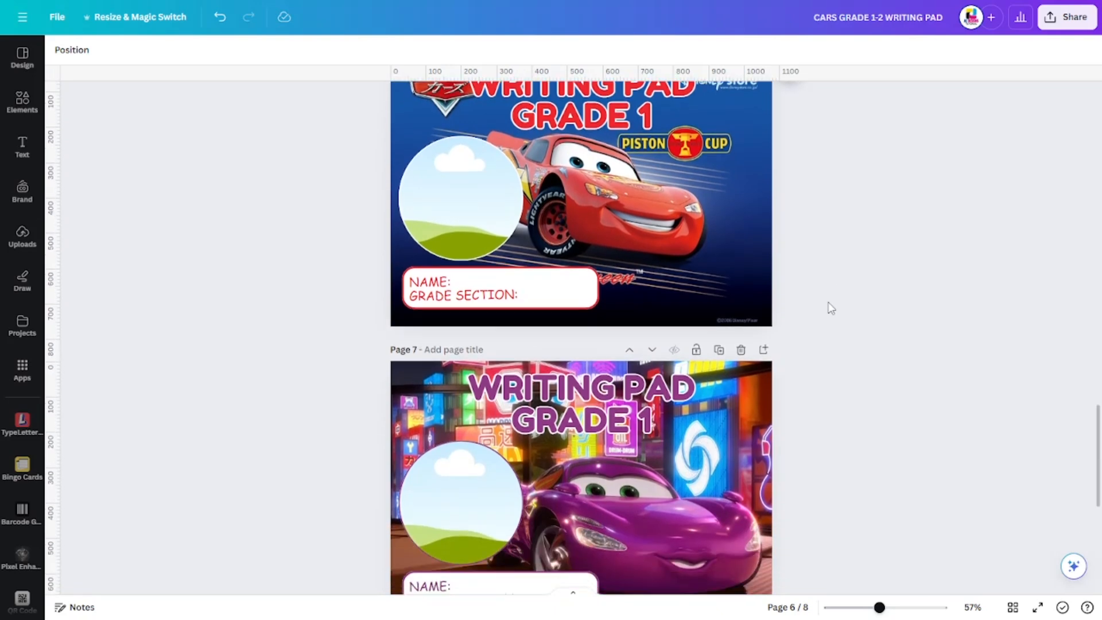
scroll(830, 309, "down", 3)
scroll(831, 308, "down", 3)
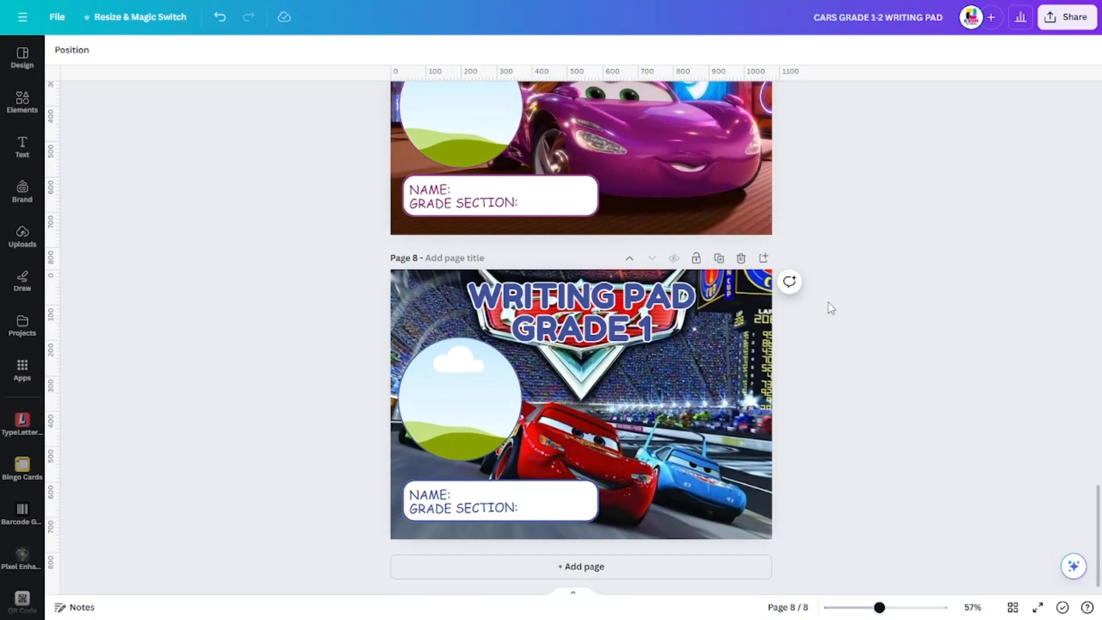
left_click(552, 457)
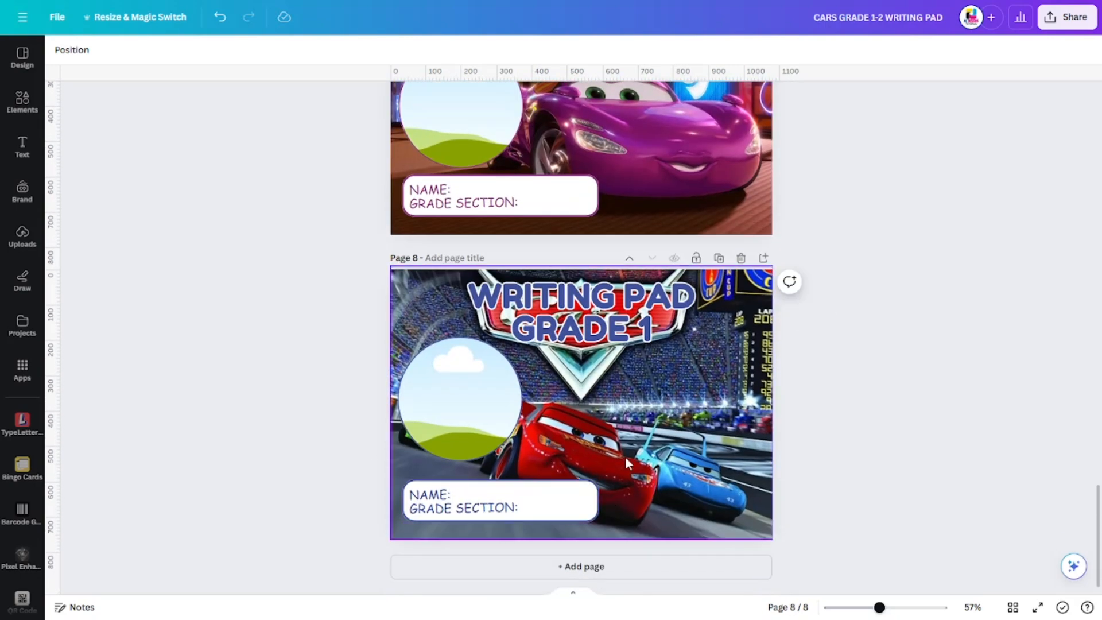
scroll(625, 456, "up", 2)
scroll(628, 465, "down", 2)
scroll(627, 463, "up", 10)
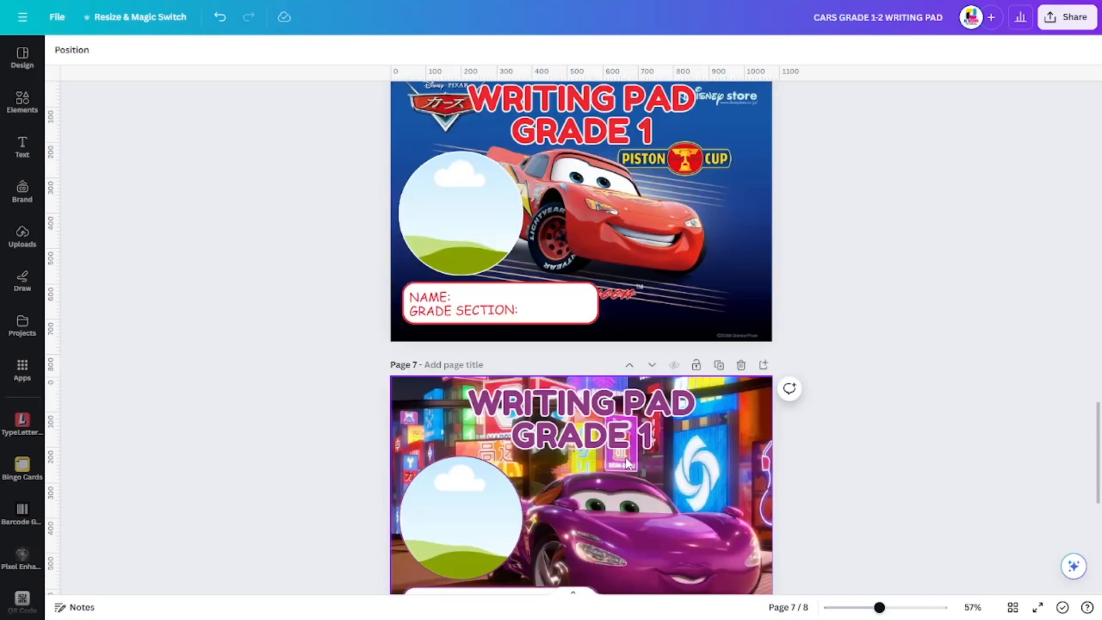
scroll(627, 463, "up", 10)
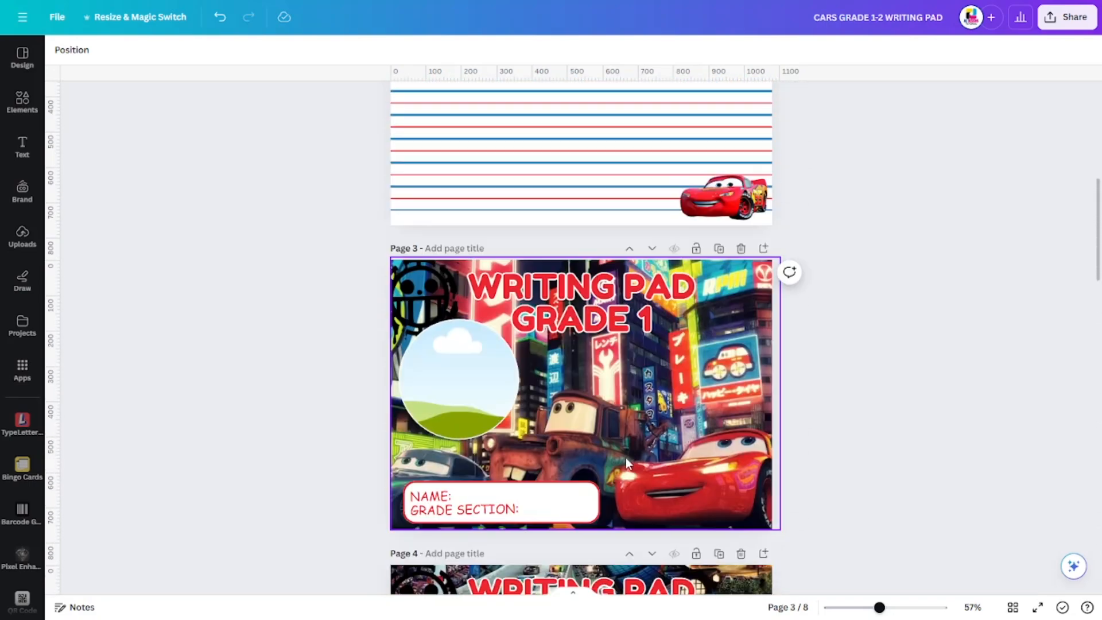
scroll(873, 411, "down", 3)
scroll(876, 412, "up", 6)
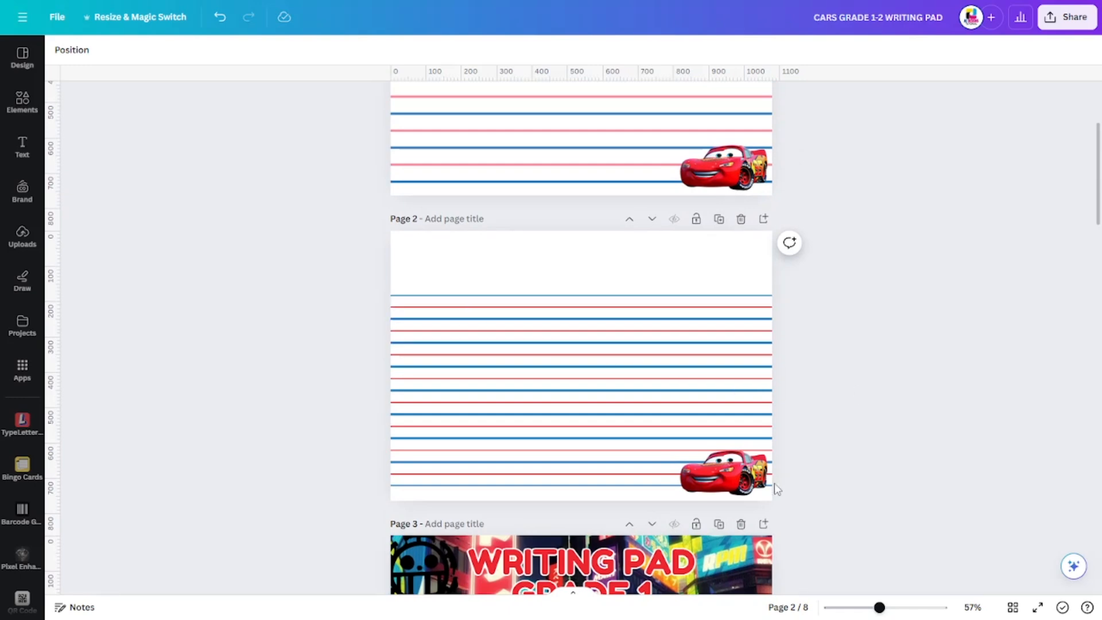
- Inspect the car images and the blue and red ruled-line graphics on pages 1 and 2
left_click(753, 480)
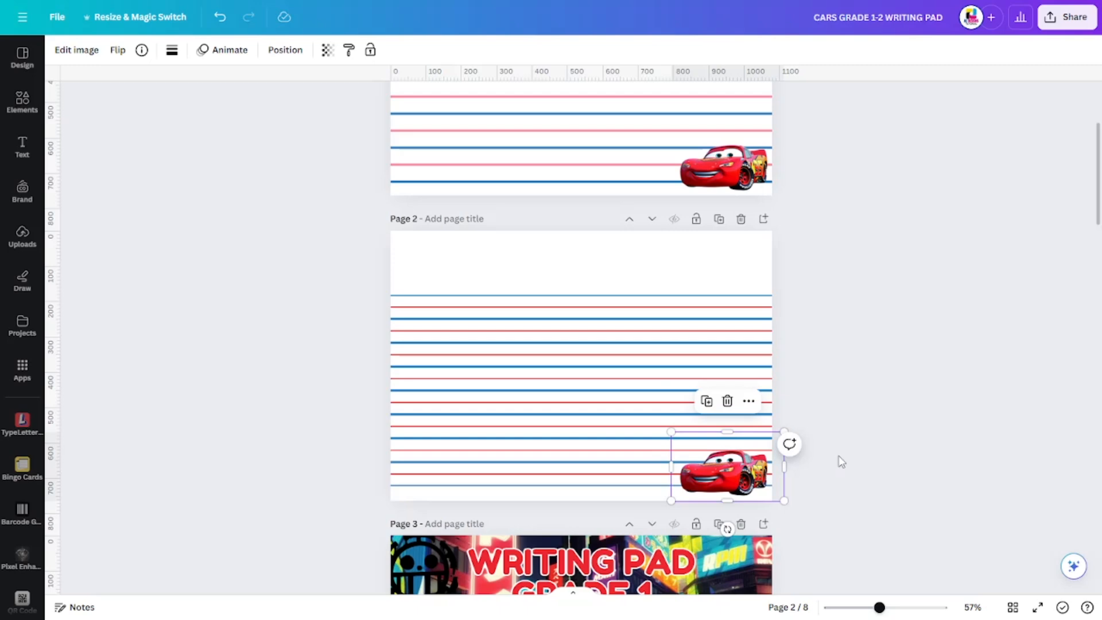
scroll(752, 374, "up", 2)
left_click(719, 321)
scroll(821, 382, "up", 1)
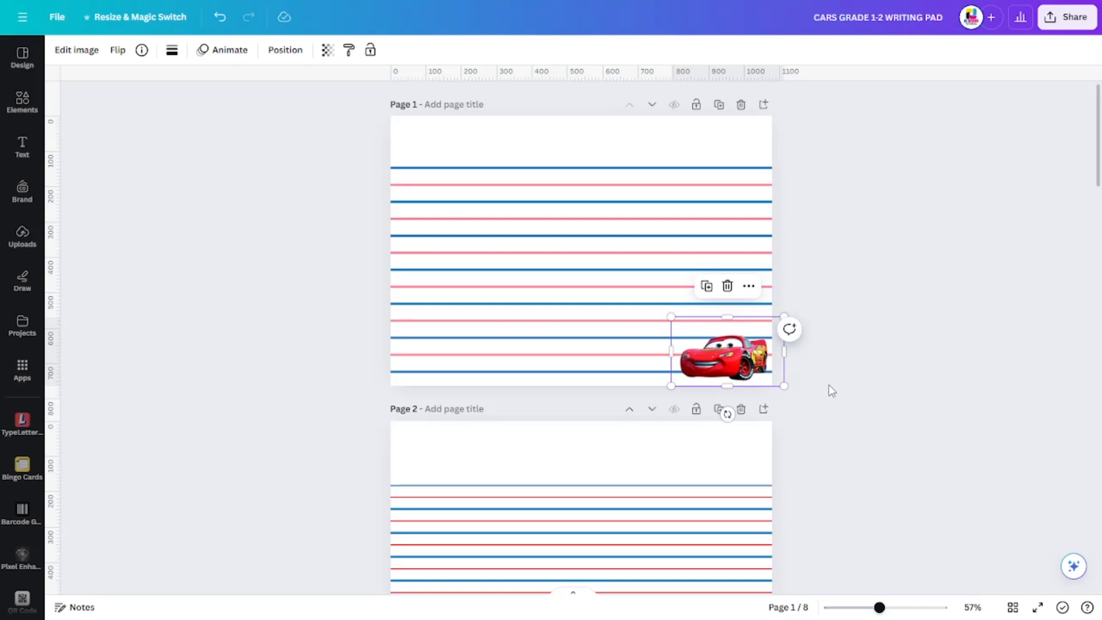
left_click(794, 237)
left_click(720, 194)
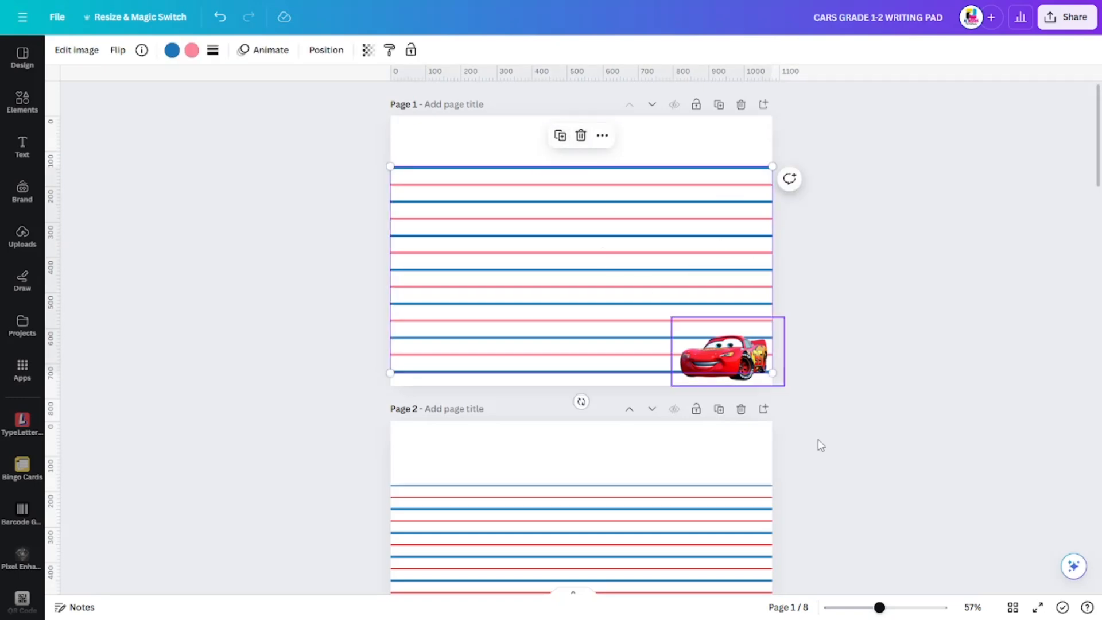
left_click(682, 501)
scroll(903, 482, "down", 1)
scroll(904, 482, "down", 2)
left_click(695, 379)
left_click(966, 315)
left_click(705, 285)
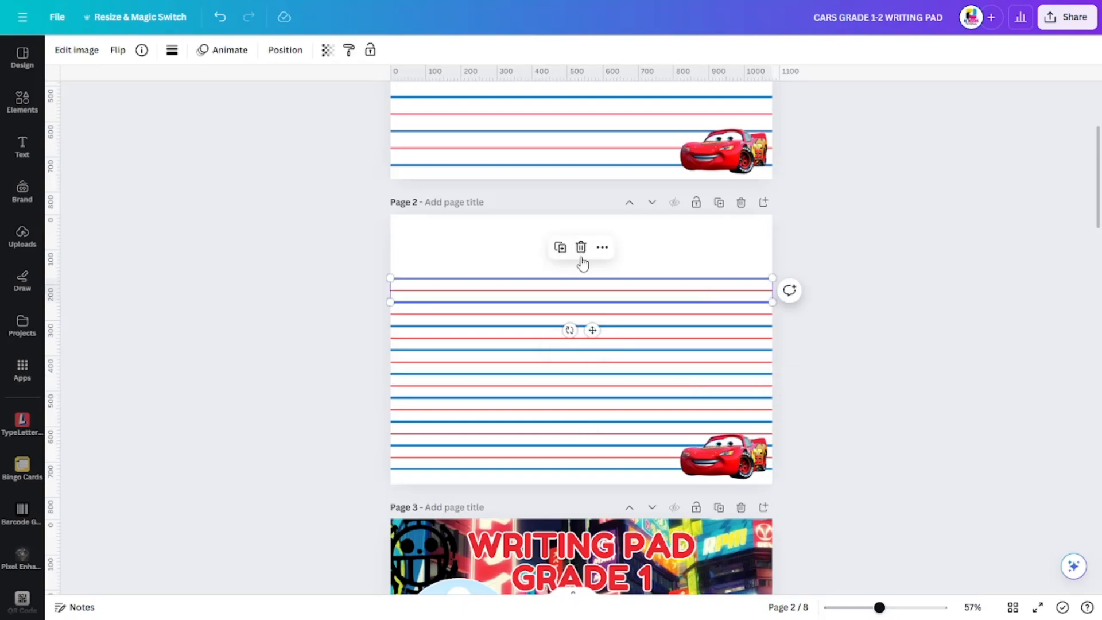
left_click(832, 332)
- Download all 8 pages of the writing pad design as PNG at size 1
scroll(832, 332, "down", 3)
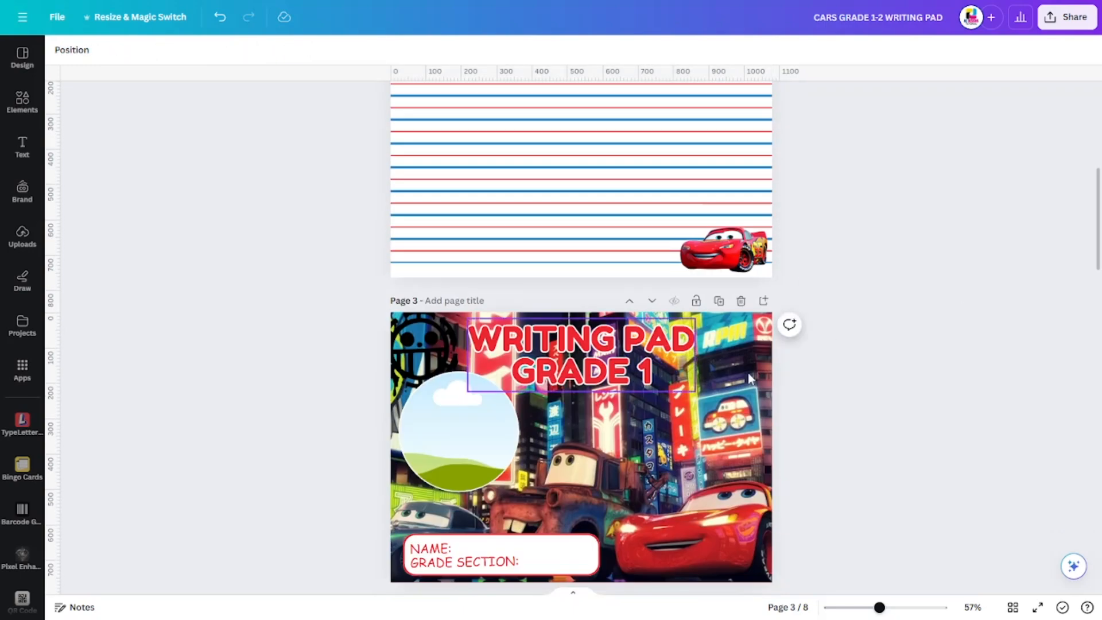
scroll(949, 430, "down", 4)
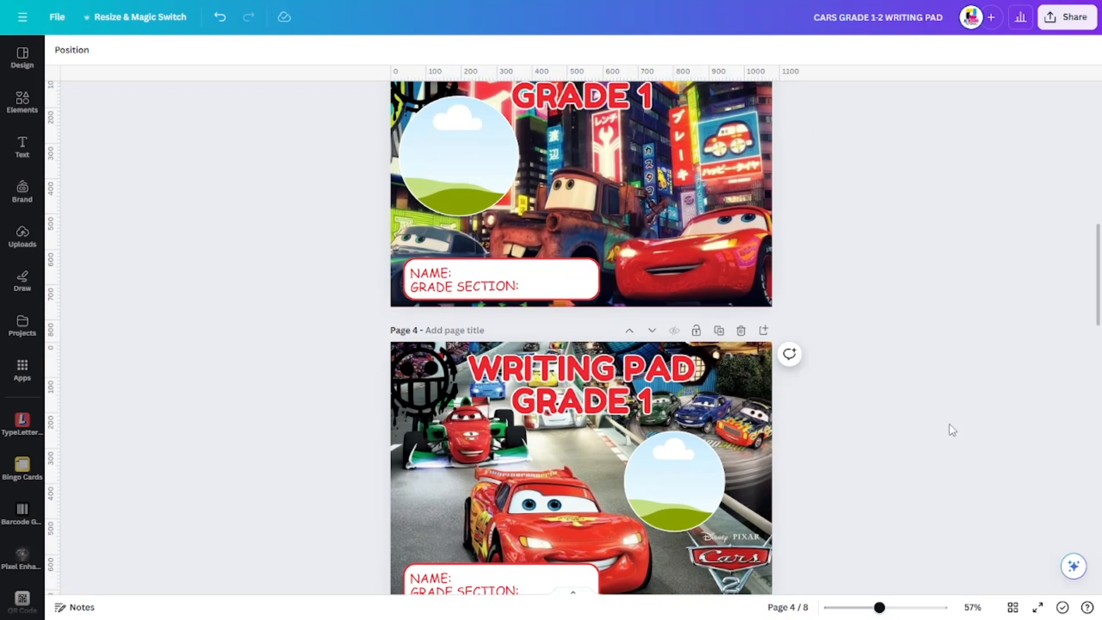
scroll(951, 429, "up", 3)
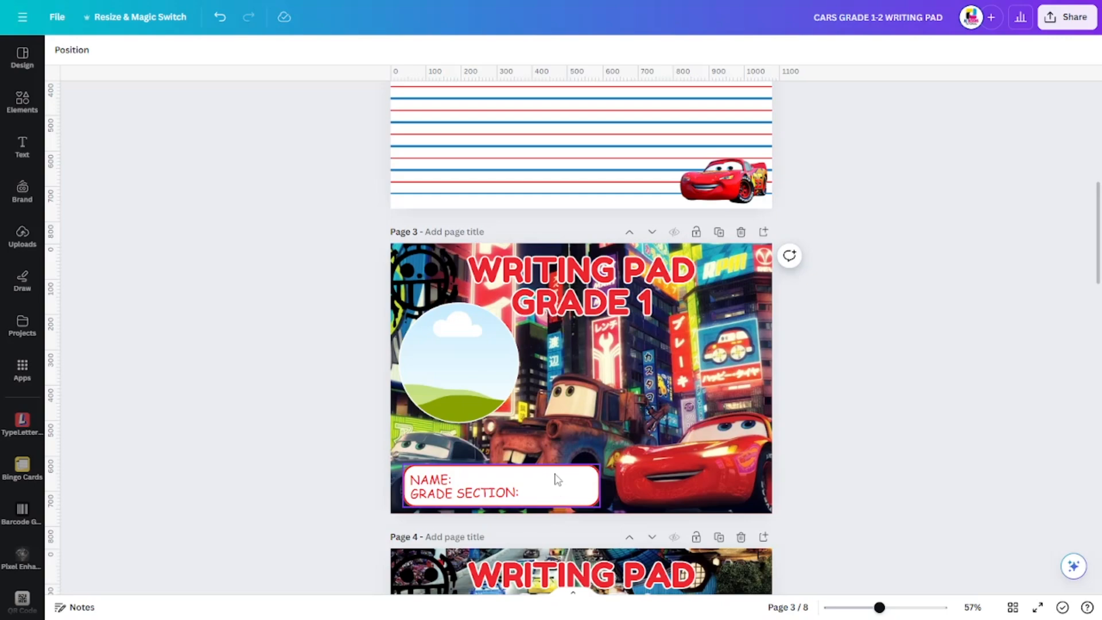
scroll(964, 376, "down", 7)
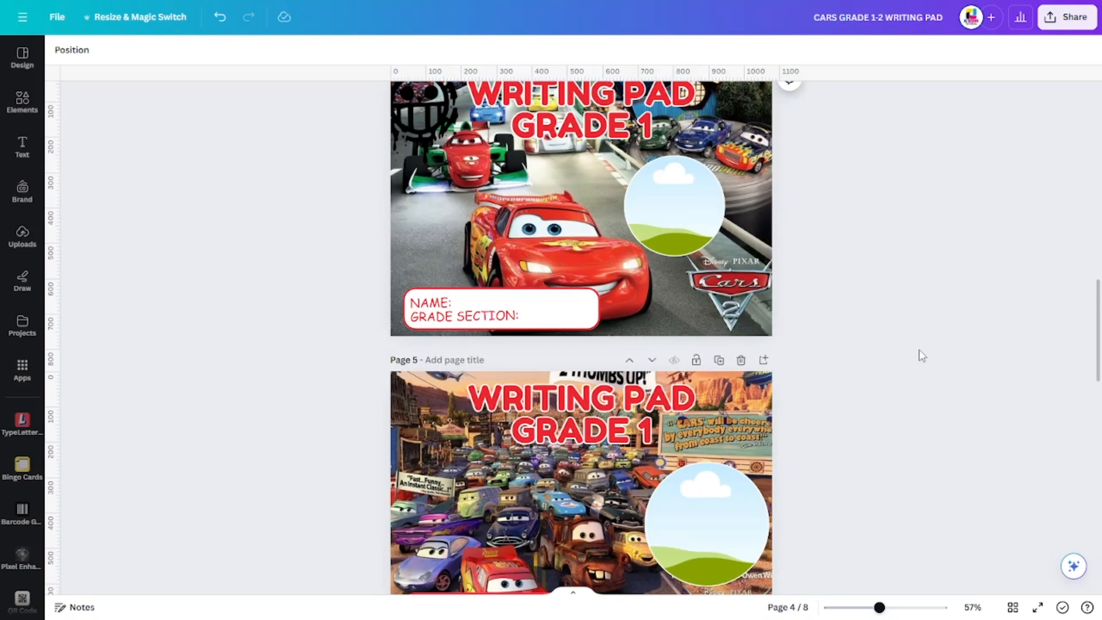
left_click(1076, 19)
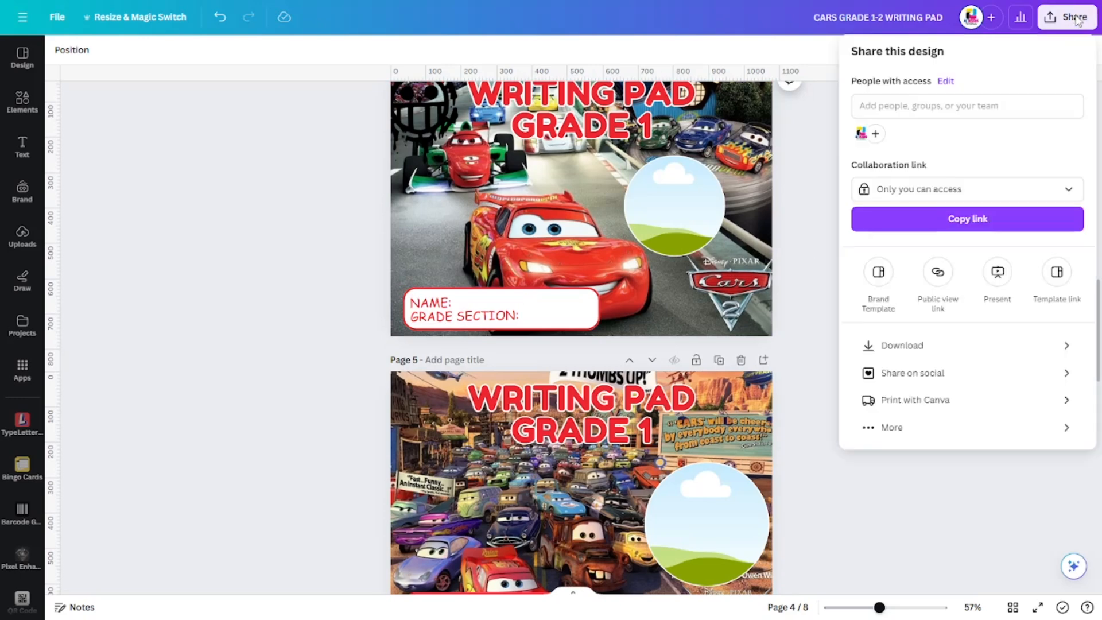
left_click(973, 343)
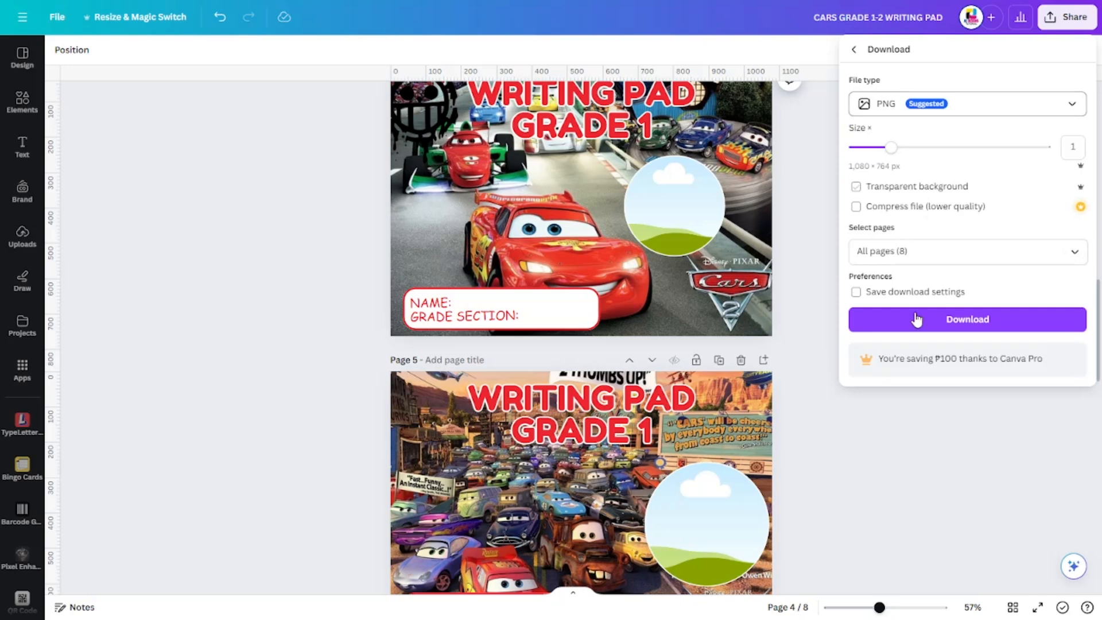
left_click(937, 326)
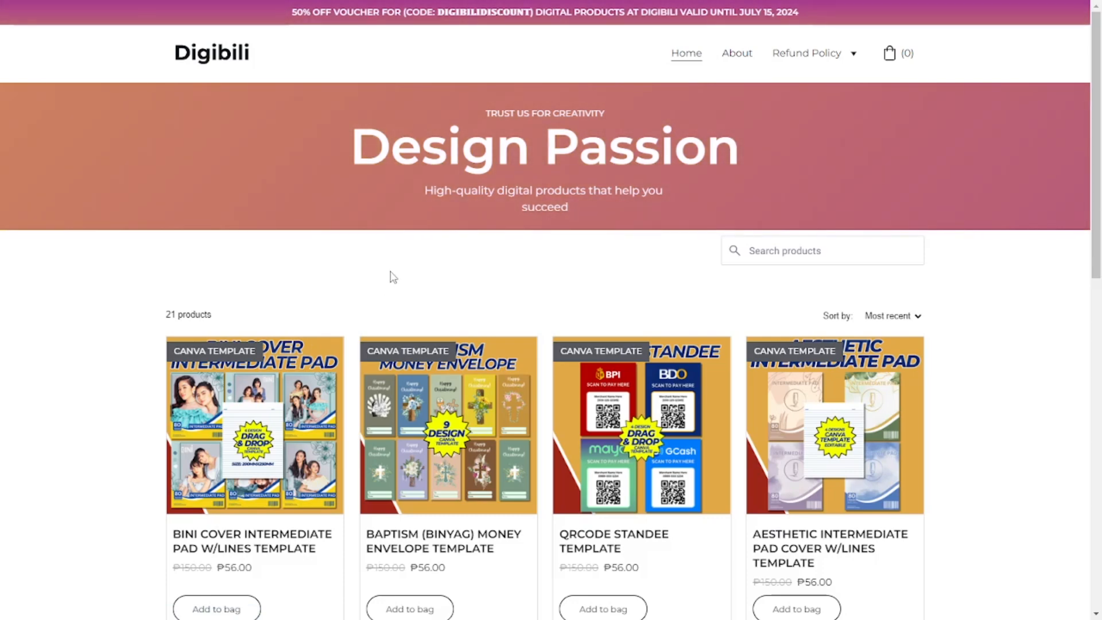
- Browse the Canva template products listed on the Digibili store's home page
scroll(394, 278, "down", 2)
scroll(447, 413, "up", 2)
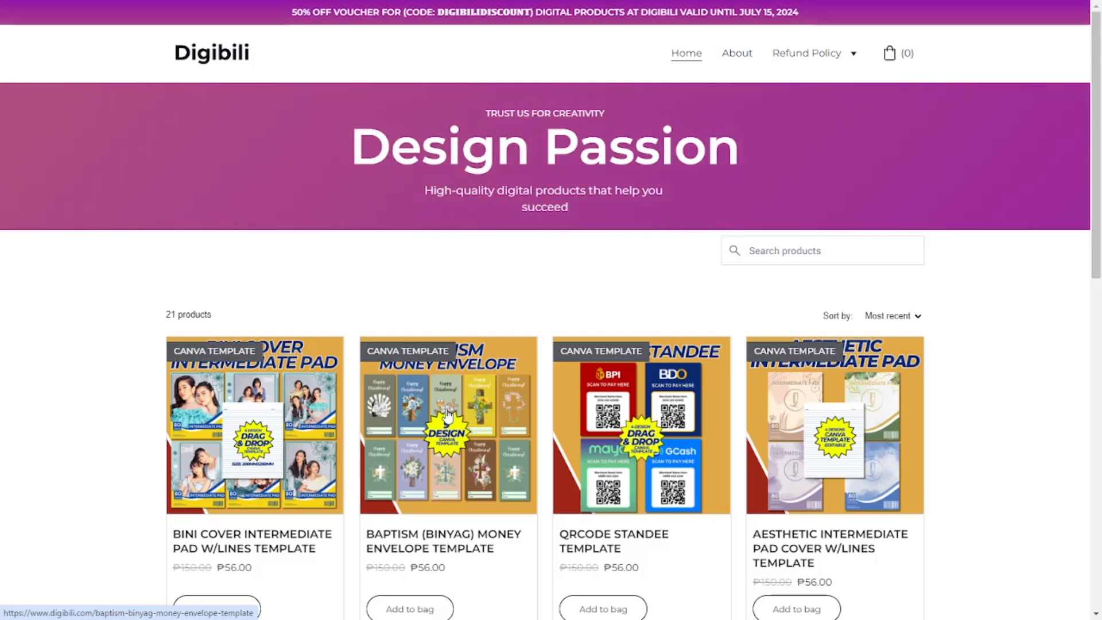
scroll(485, 381, "down", 2)
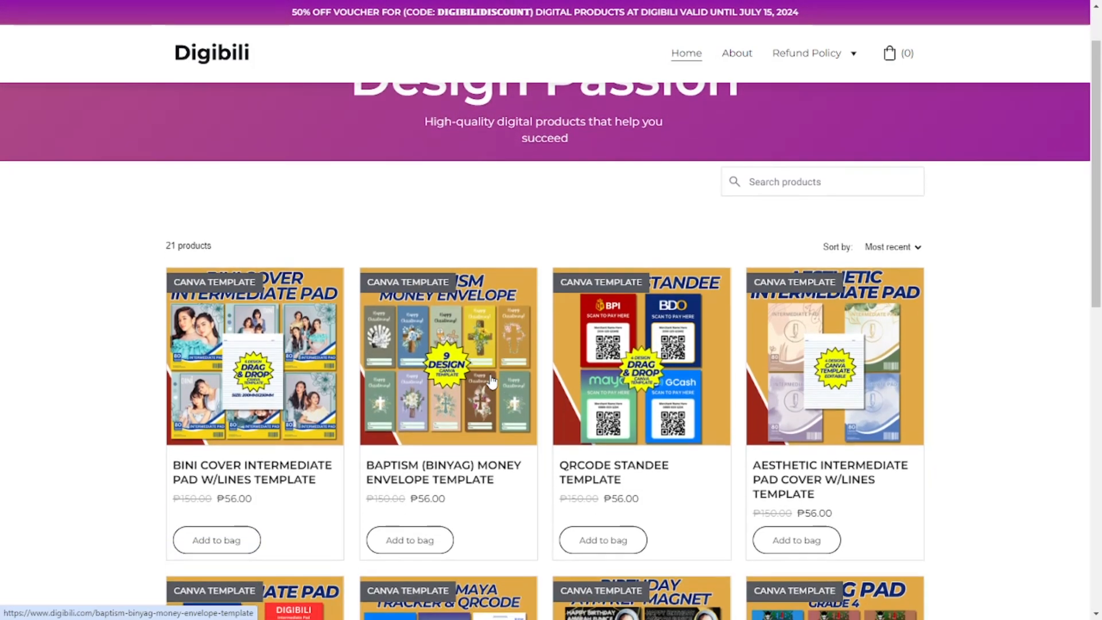
scroll(484, 428, "down", 1)
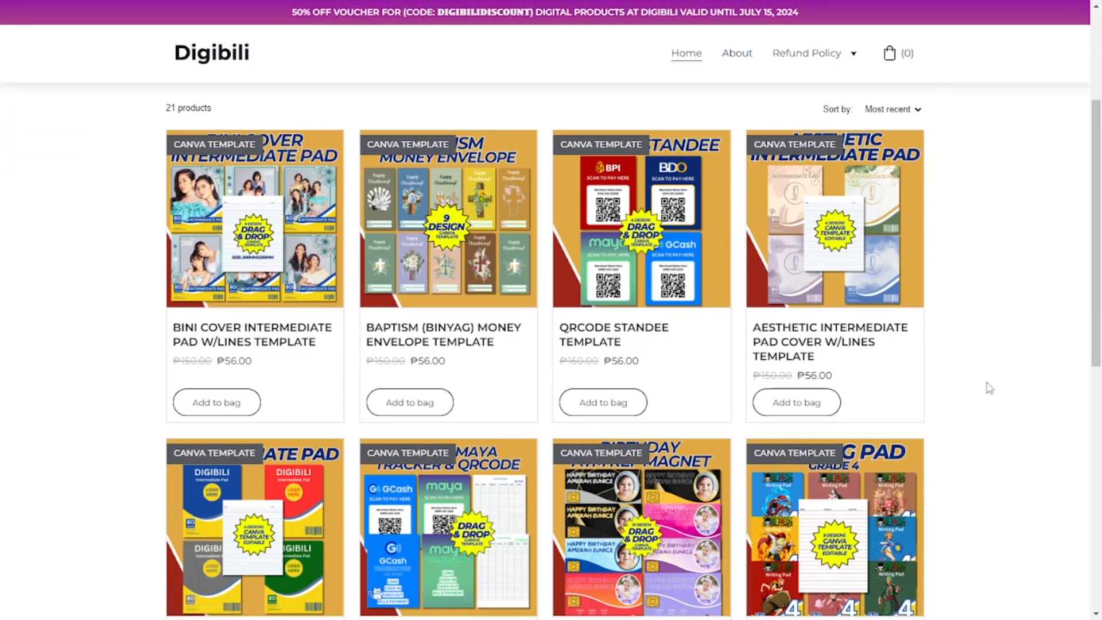
scroll(989, 388, "down", 2)
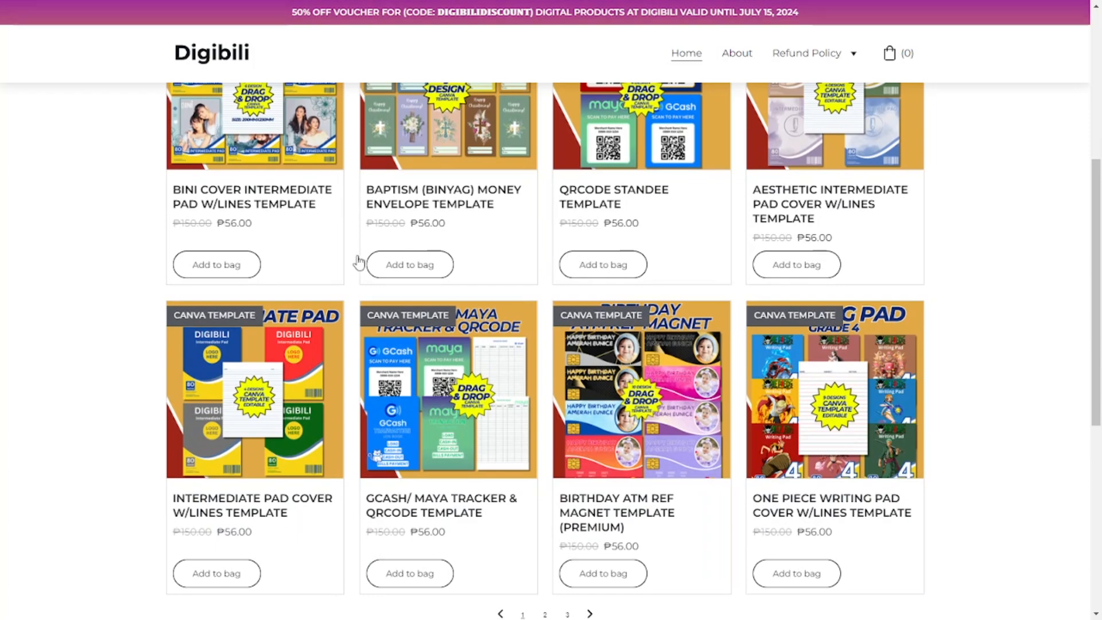
scroll(901, 461, "down", 3)
scroll(901, 460, "up", 6)
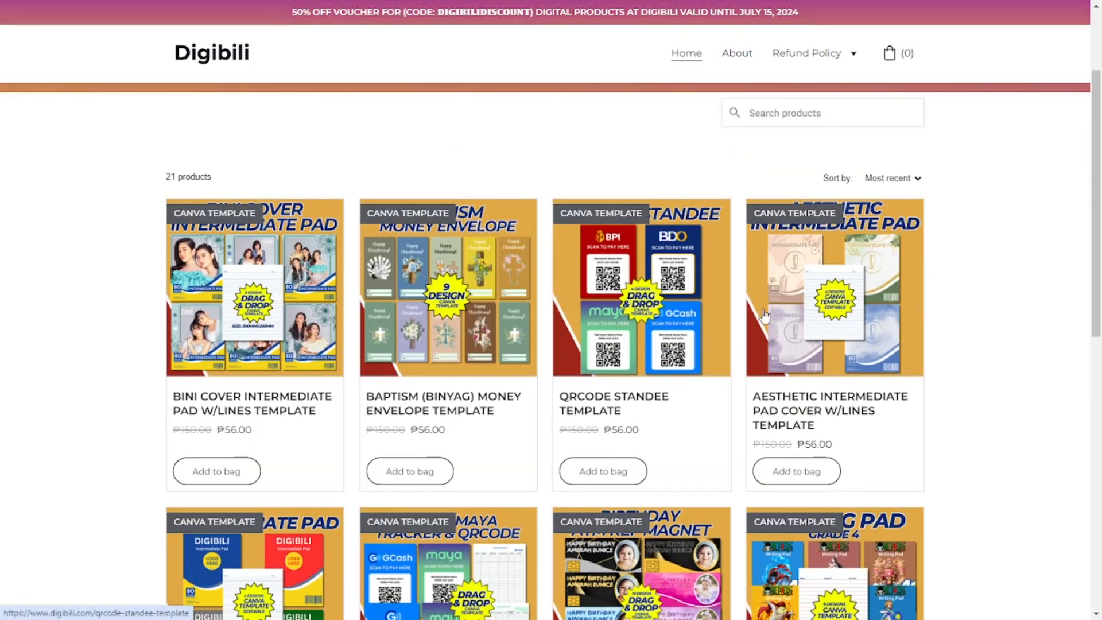
scroll(870, 352, "down", 1)
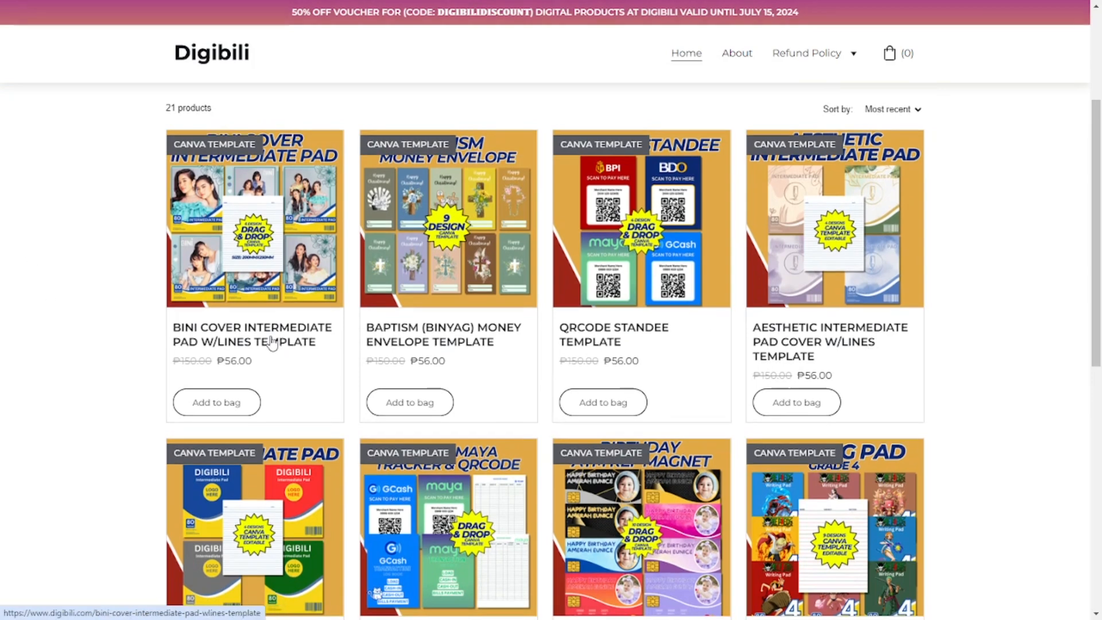
- Open the BINI Cover Intermediate Pad w/Lines Template product page and add one to the shopping bag
left_click(272, 341)
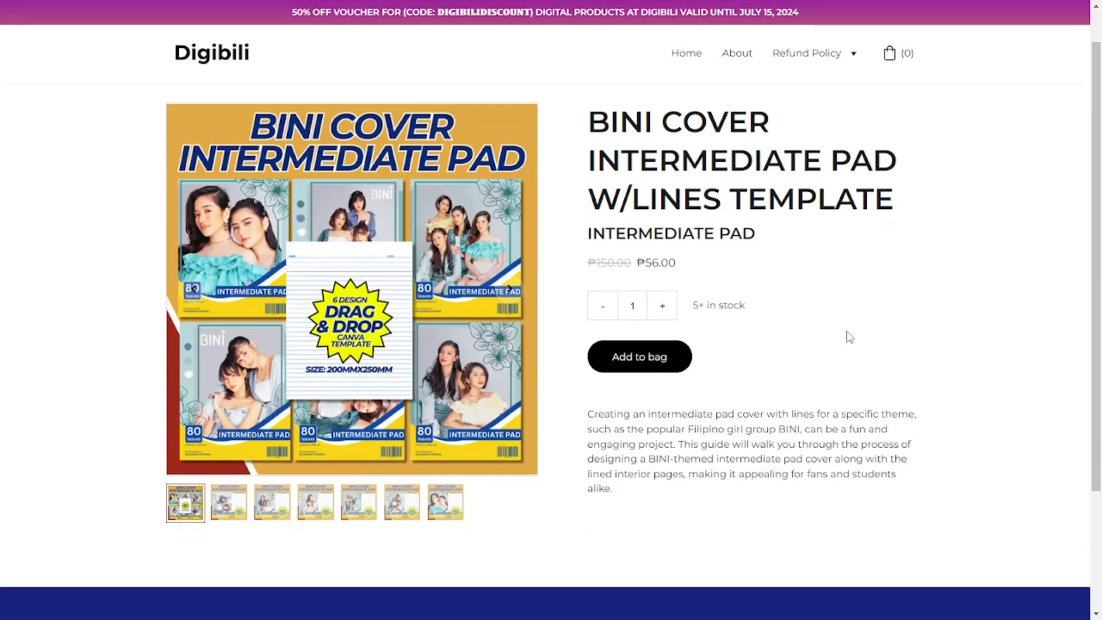
scroll(849, 336, "down", 2)
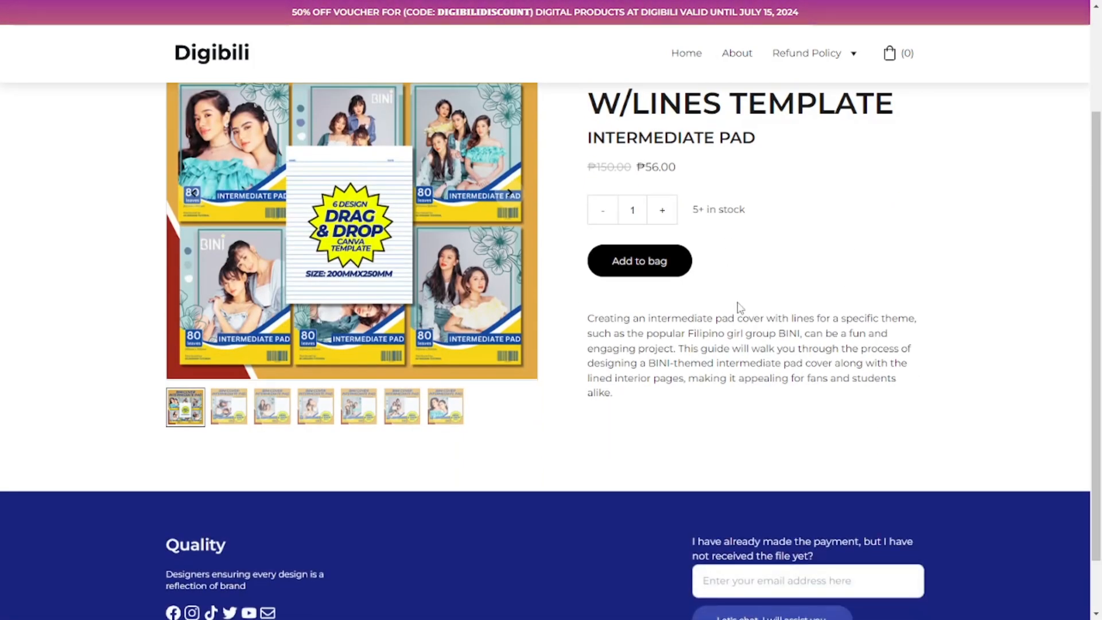
scroll(740, 309, "down", 1)
scroll(739, 309, "up", 2)
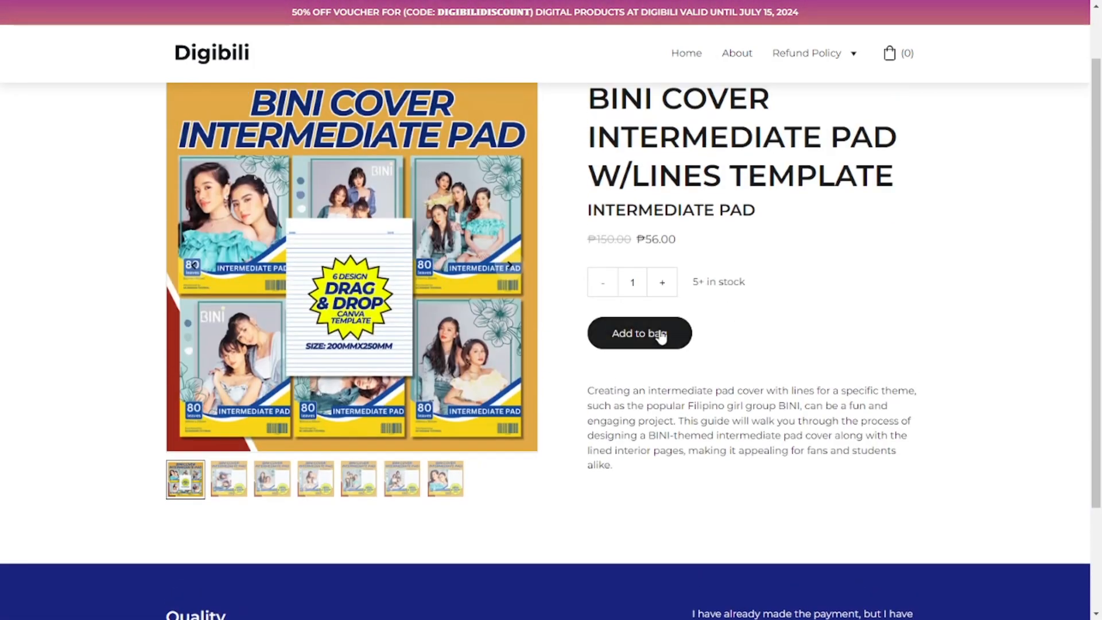
left_click(639, 335)
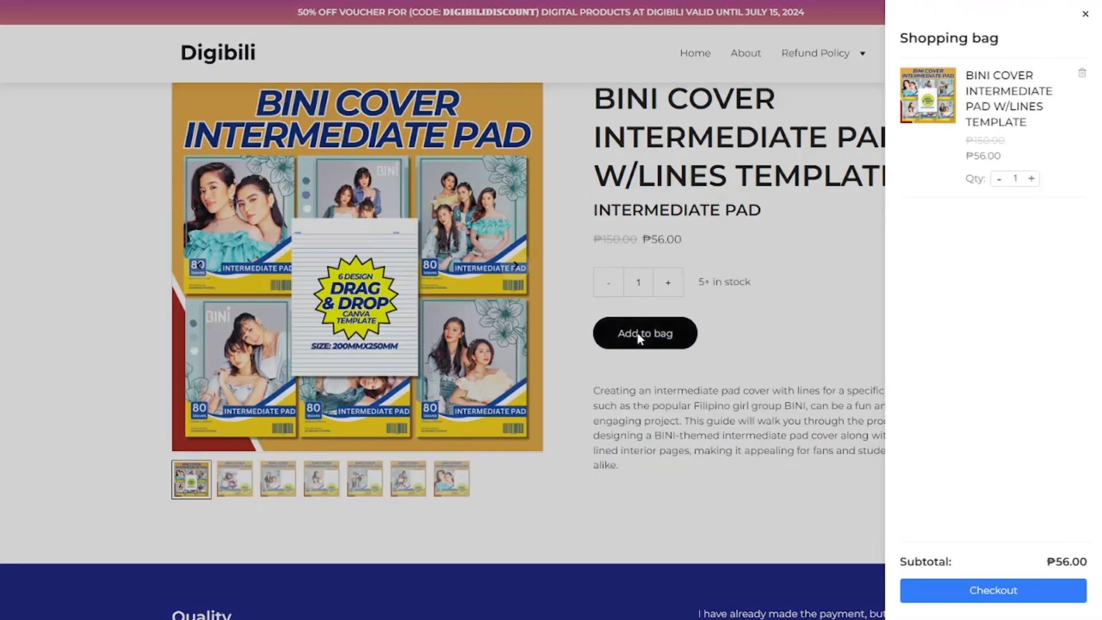
- Check out the shopping bag and apply the discount code DIGIBILIDISCOUNT to the order
left_click(1005, 591)
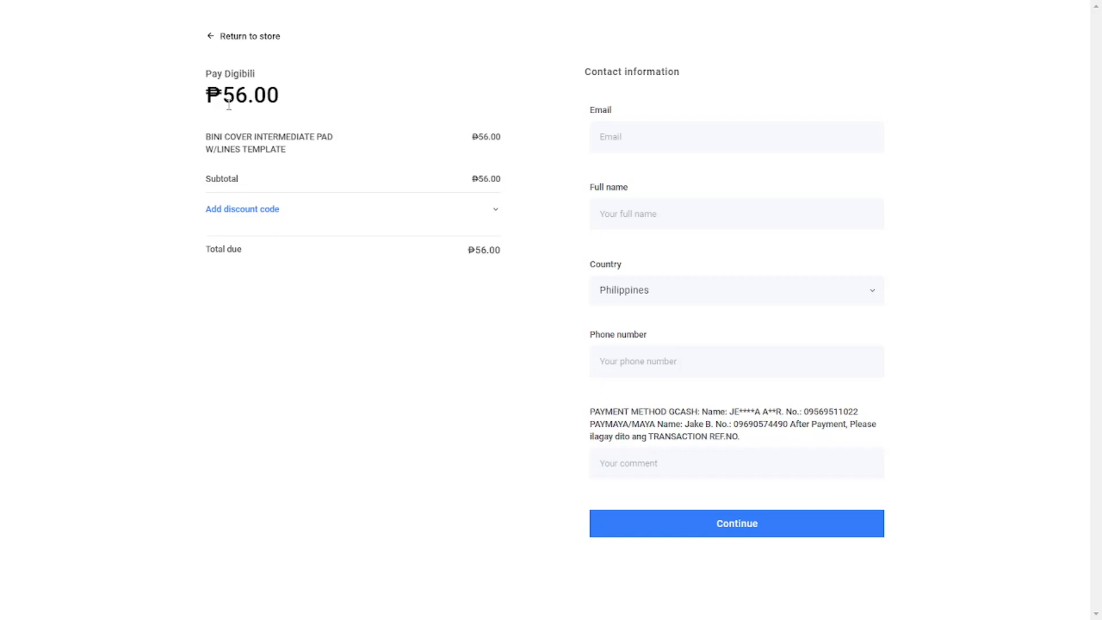
left_click(262, 212)
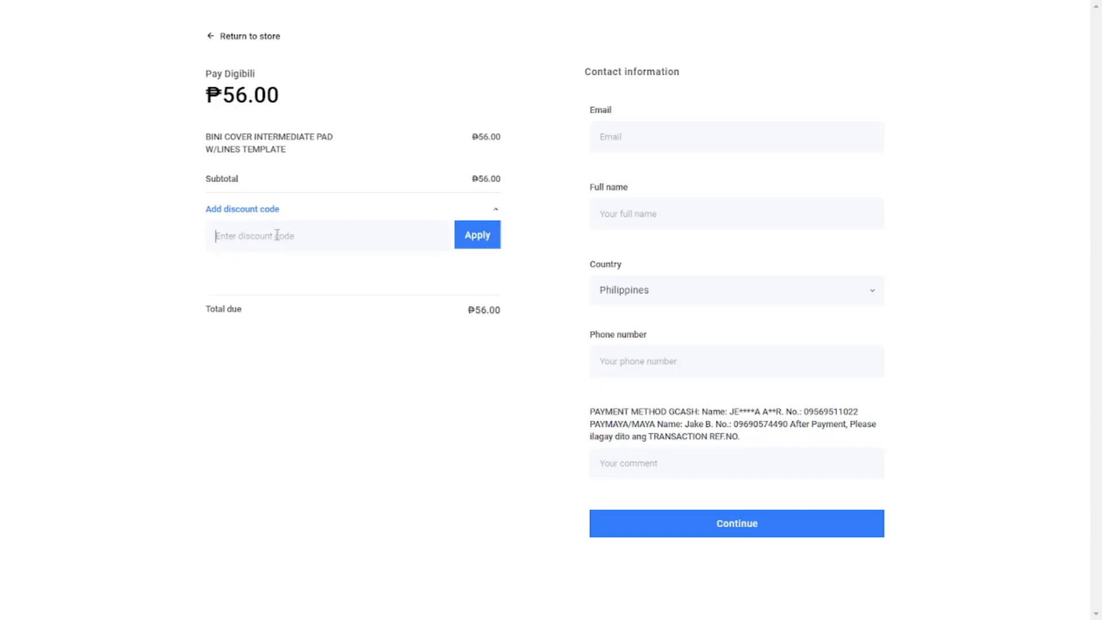
left_click(277, 234)
type("DI")
type("GIBILI")
type("DISCOIU")
type("UNT")
left_click(486, 236)
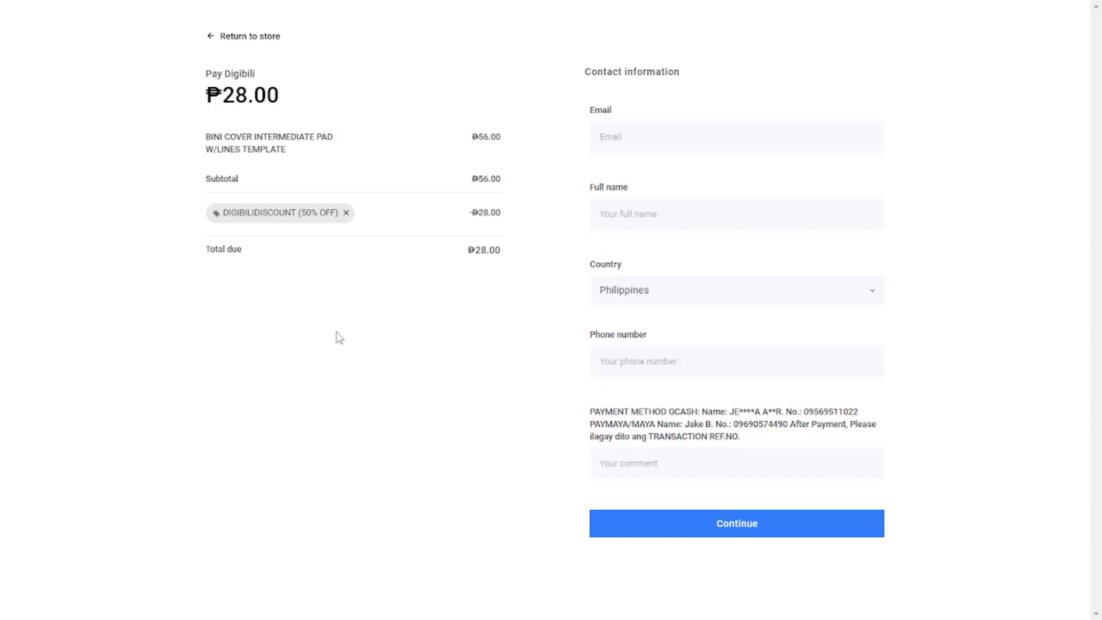
- Return to the Digibili store's home page and browse its template products
left_click(213, 37)
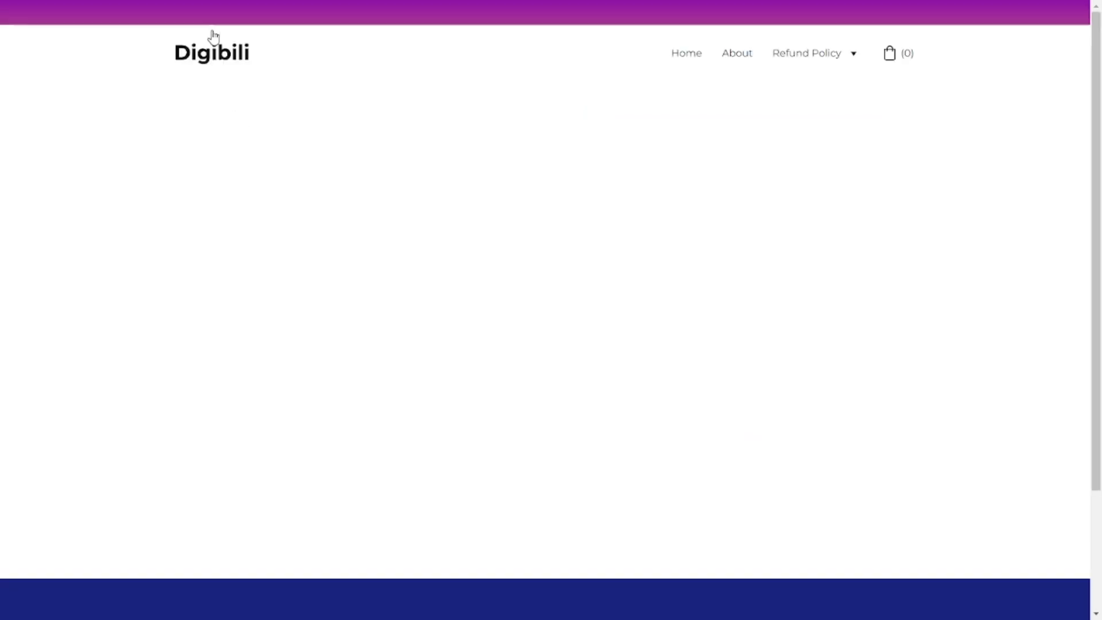
left_click(236, 64)
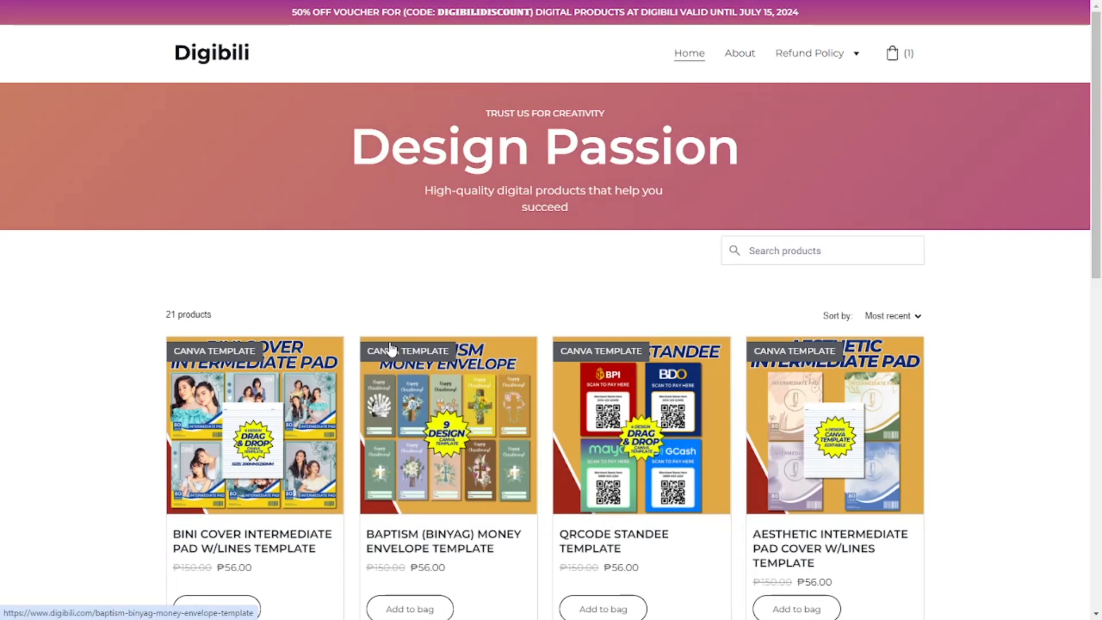
scroll(390, 349, "down", 2)
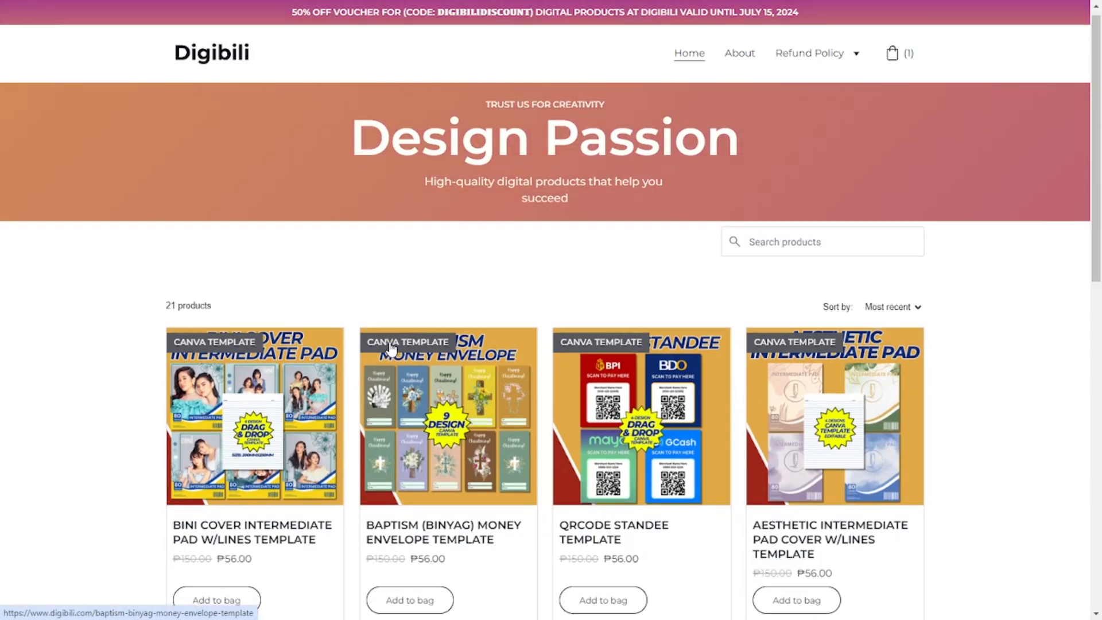
scroll(391, 349, "down", 3)
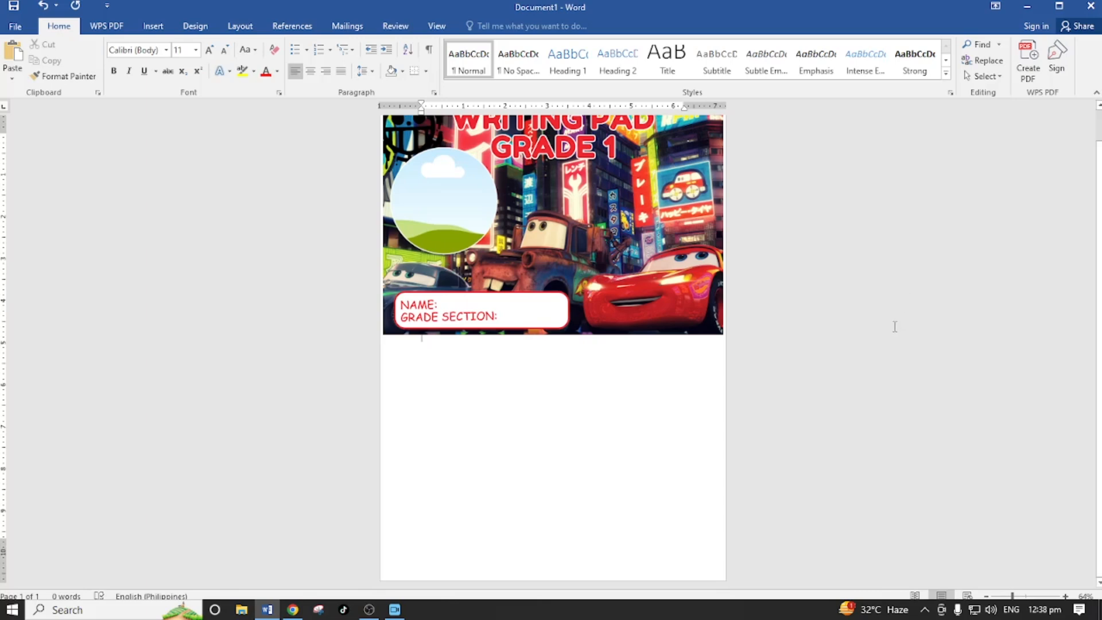
- Switch to the Word document with the writing pad cover and set its paper size to A4
scroll(560, 384, "up", 1)
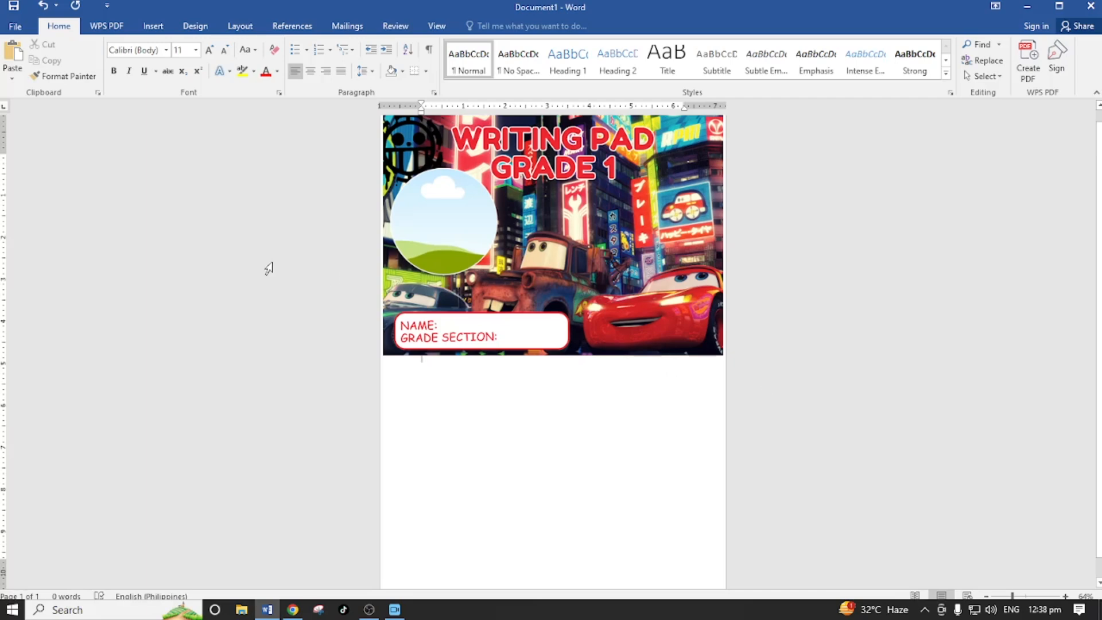
left_click(240, 27)
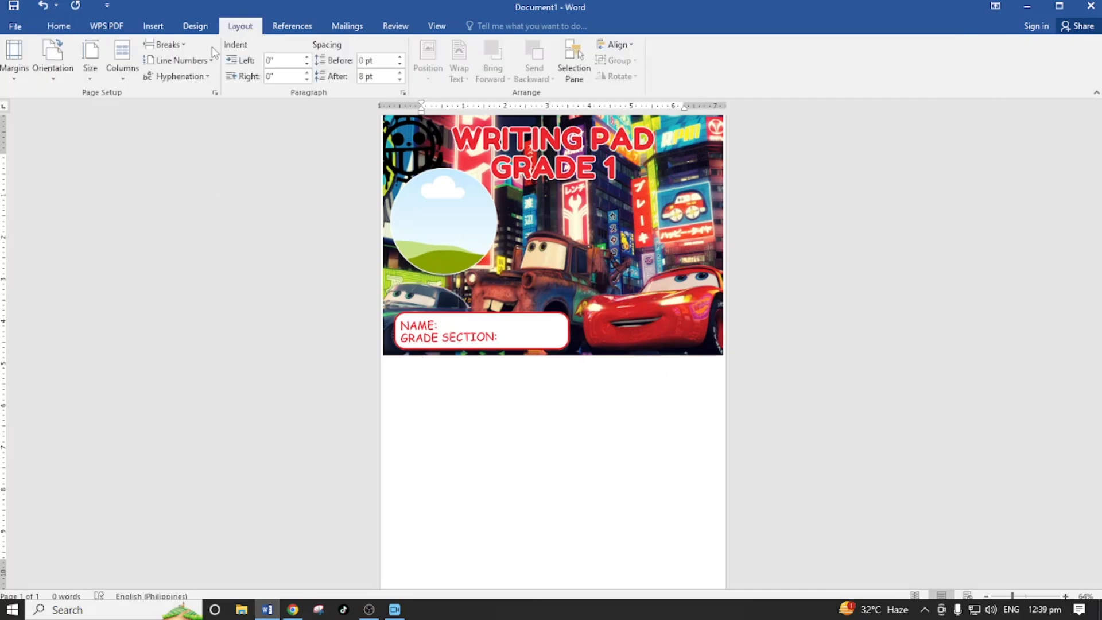
left_click(91, 57)
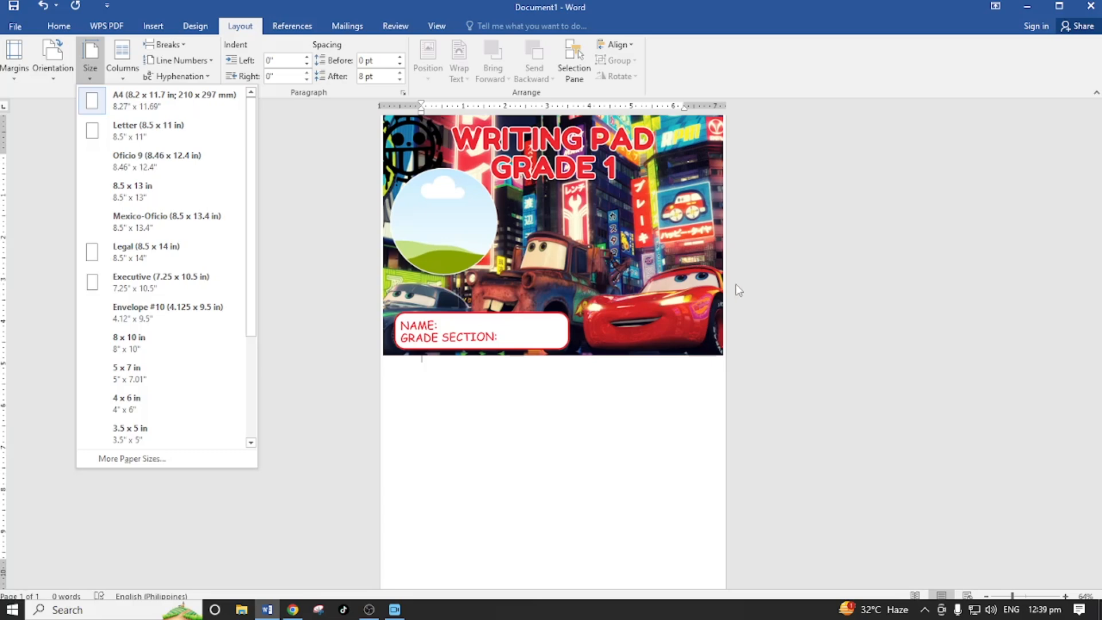
left_click(89, 98)
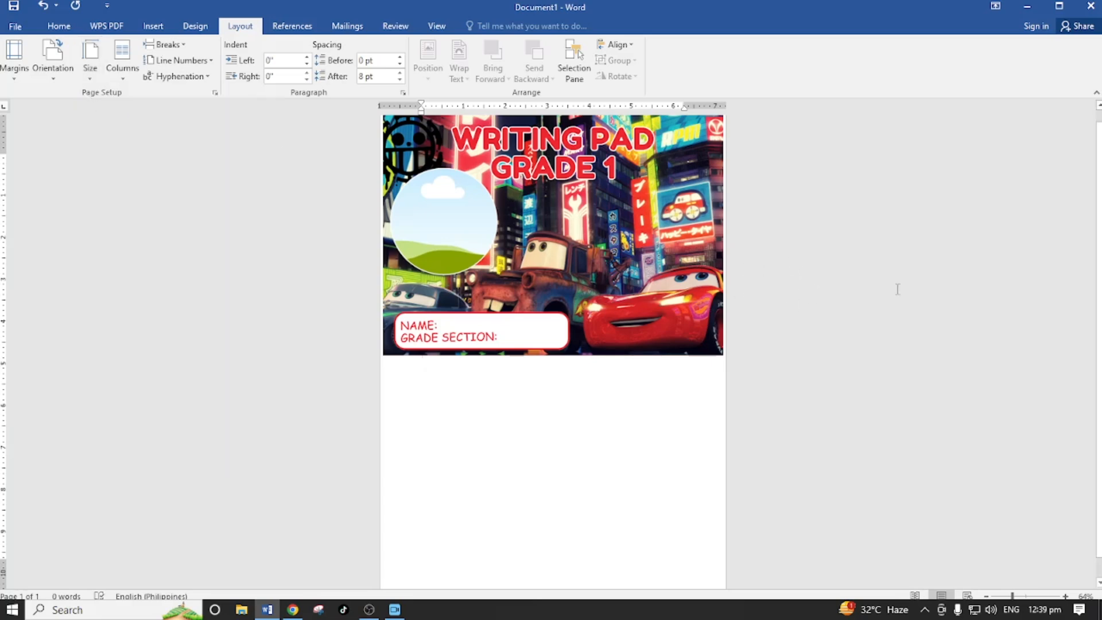
- Examine how the writing pad cover picture sits on the page and the empty space beneath it
scroll(835, 380, "down", 1)
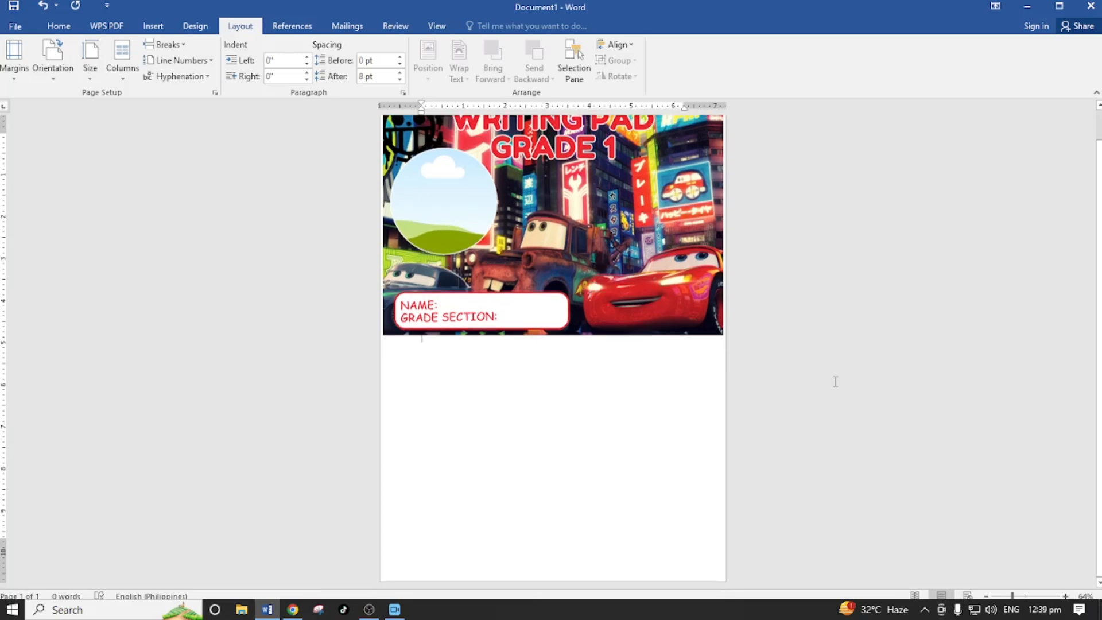
left_click(608, 267)
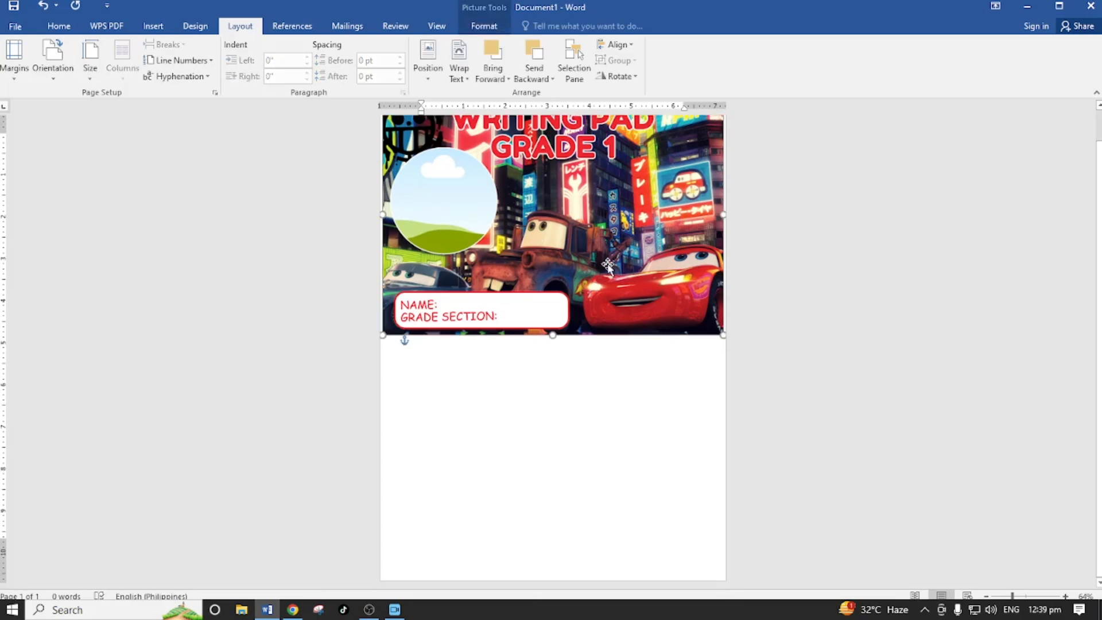
scroll(772, 390, "up", 1)
scroll(782, 400, "up", 1)
left_click(671, 247)
left_click(624, 232)
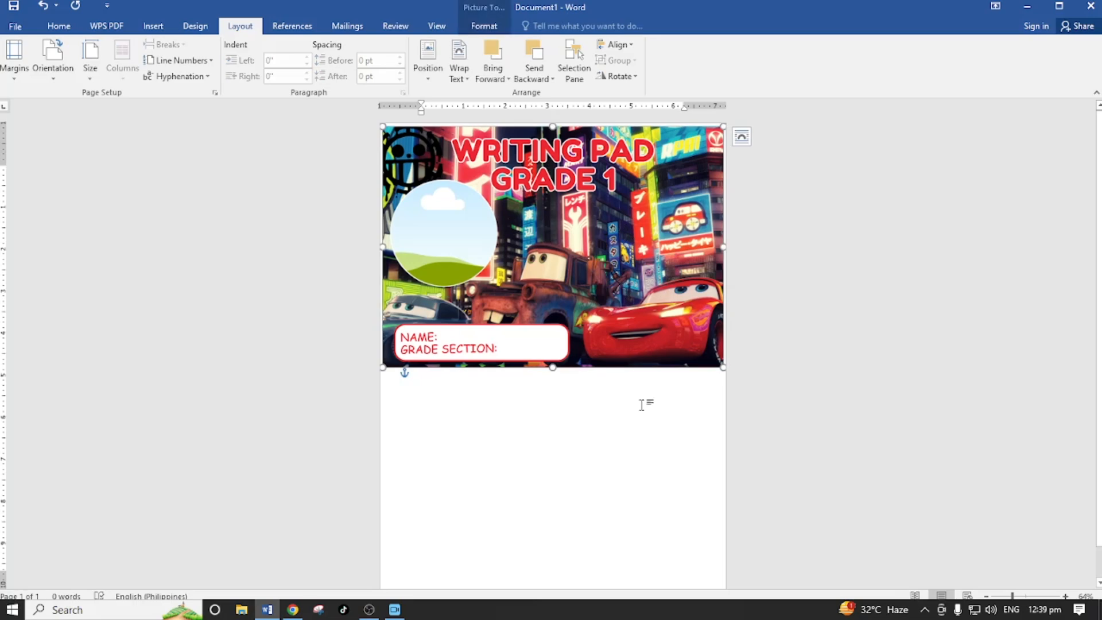
scroll(608, 388, "down", 1)
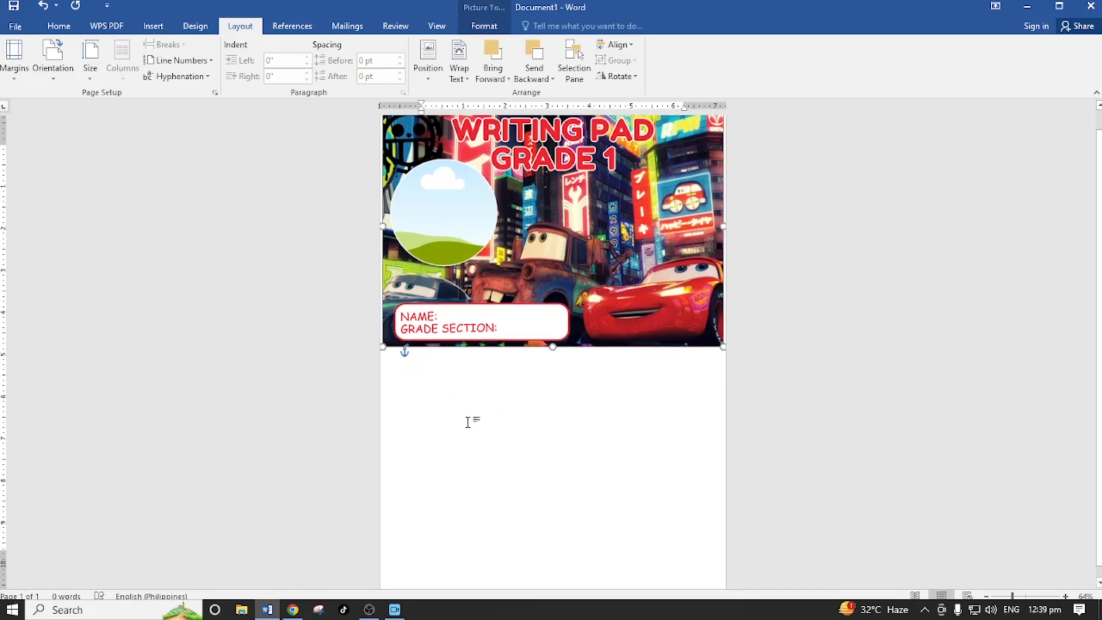
left_click(460, 357)
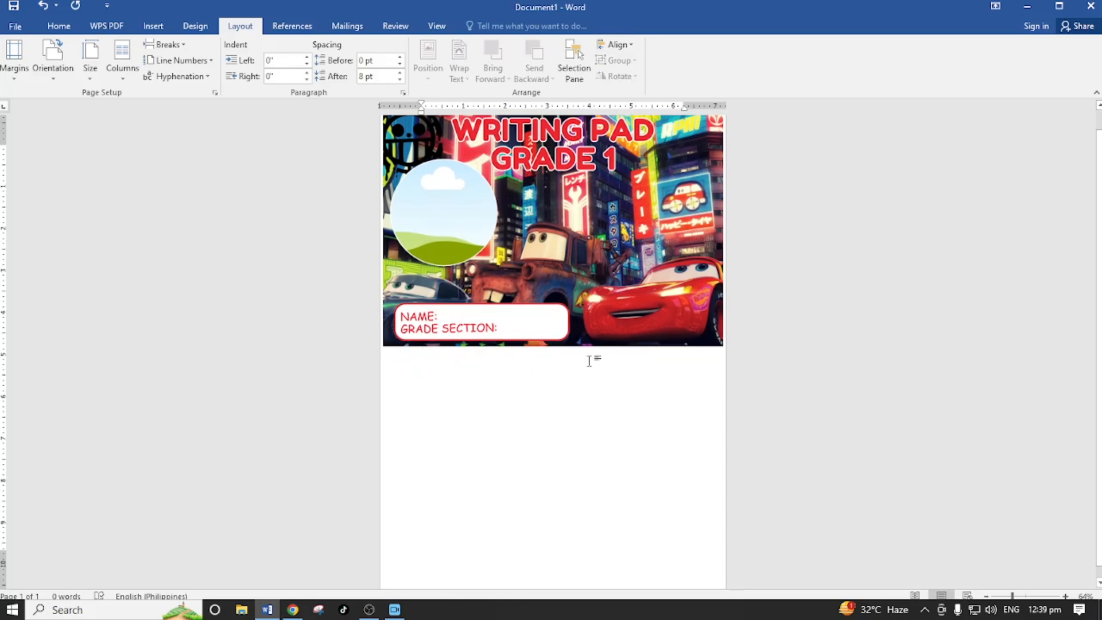
- Duplicate the writing pad cover picture and place the copy directly below the first, filling the lower half of the page
left_click(595, 248)
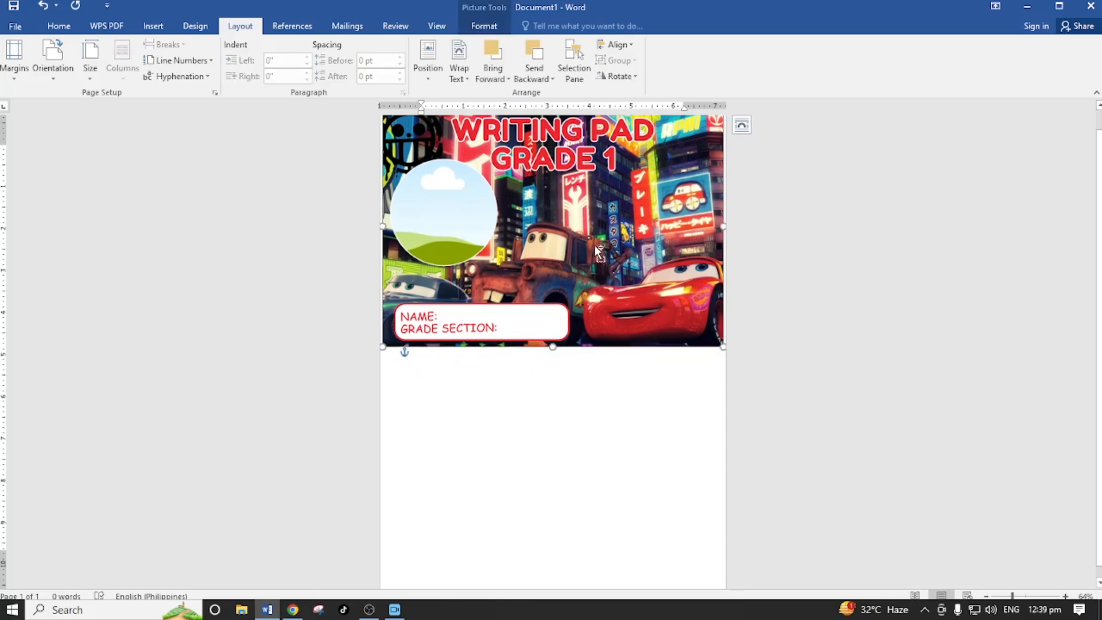
key("ctrl+v")
scroll(574, 210, "down", 1)
left_click_drag(537, 149, 530, 380)
left_click(785, 381)
left_click(630, 404)
left_click_drag(631, 404, 629, 407)
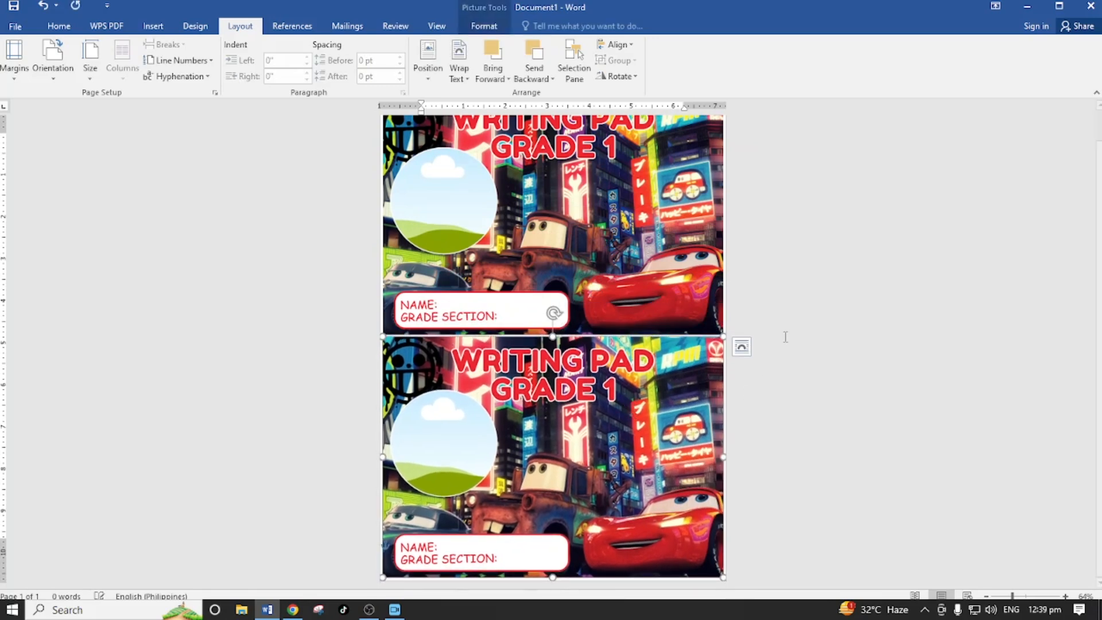
left_click(817, 318)
scroll(863, 401, "up", 1)
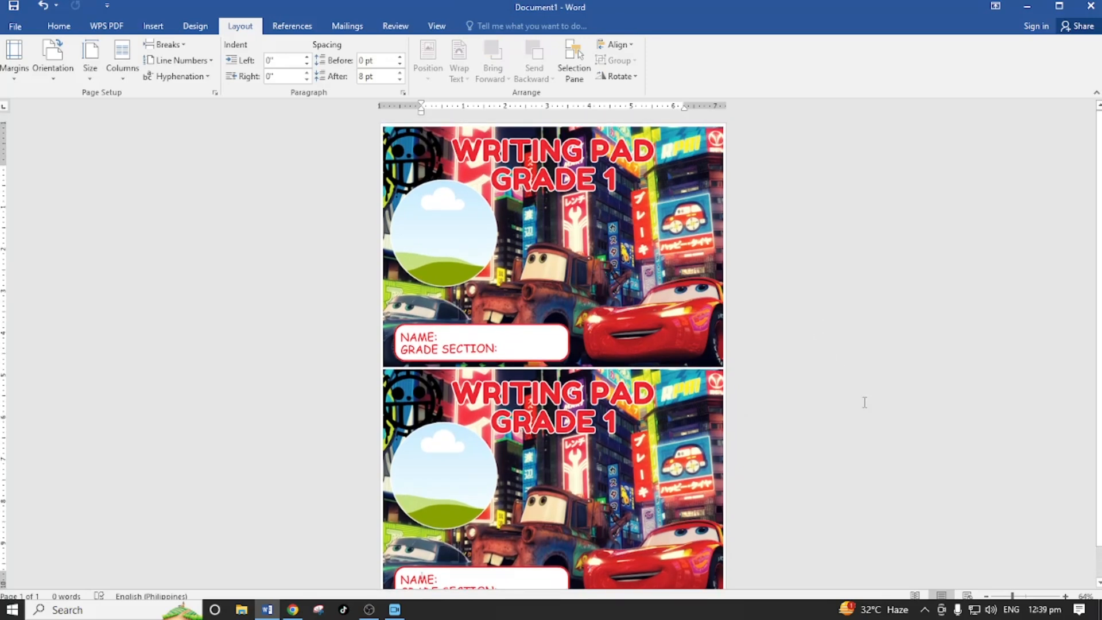
scroll(865, 402, "down", 1)
scroll(865, 402, "up", 1)
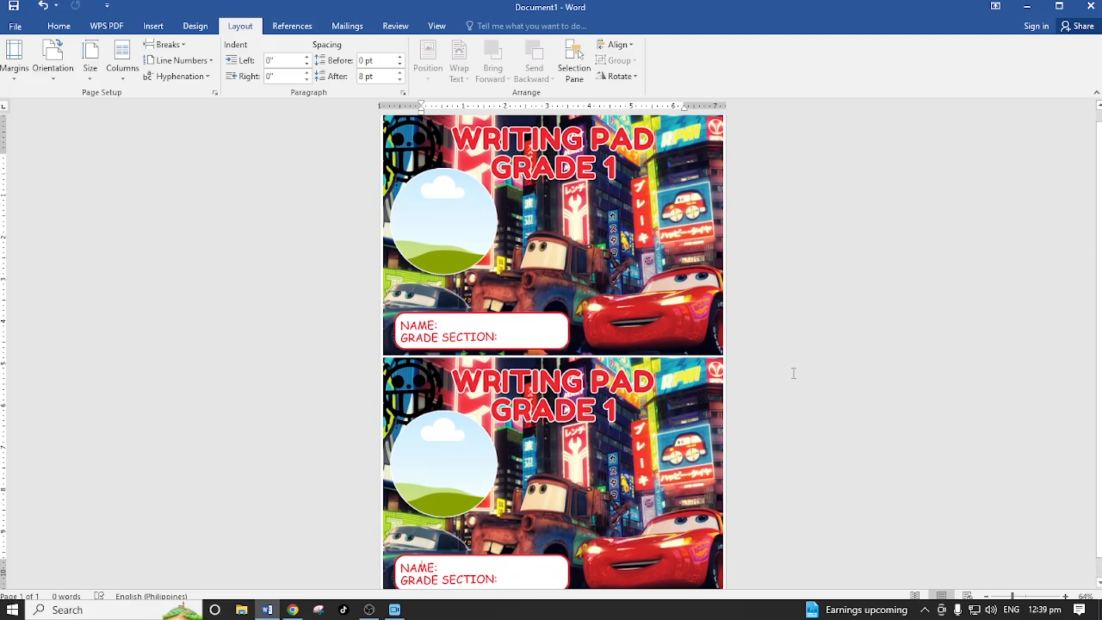
scroll(794, 373, "up", 1)
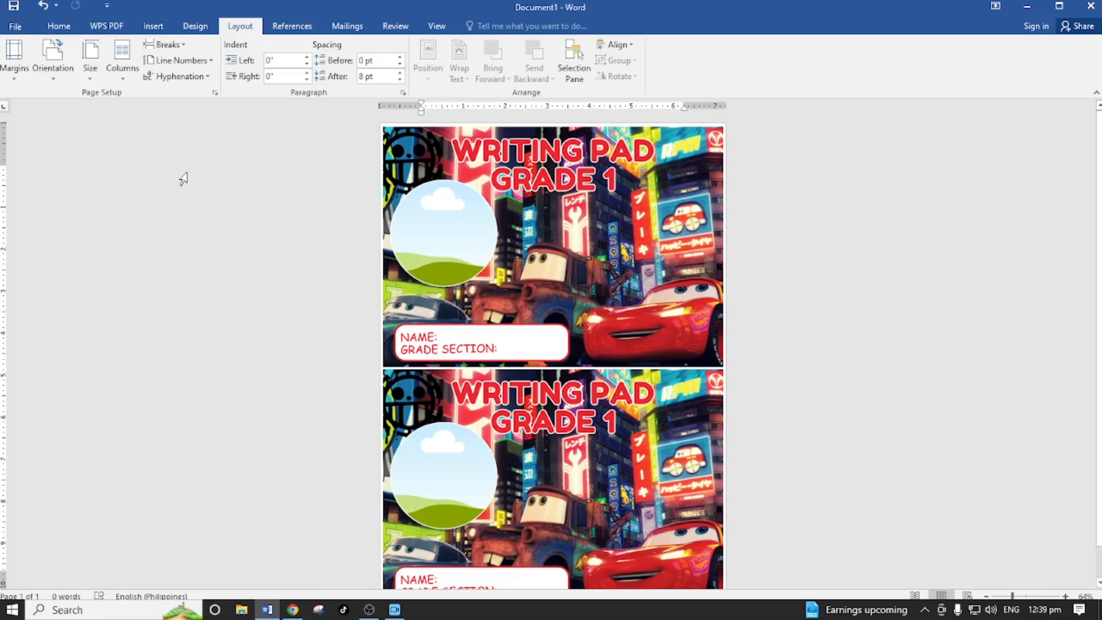
- Try Premium Photo Paper Glossy as the EPSON L3210 paper type, review the print quality options, and leave without saving or printing
key("ctrl+p")
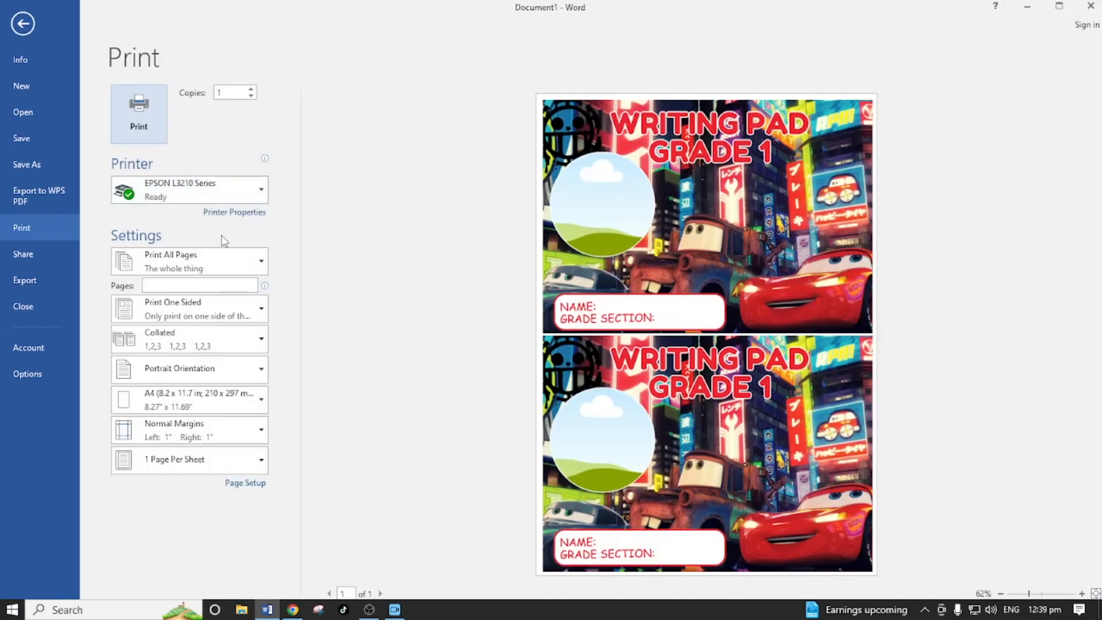
left_click(240, 214)
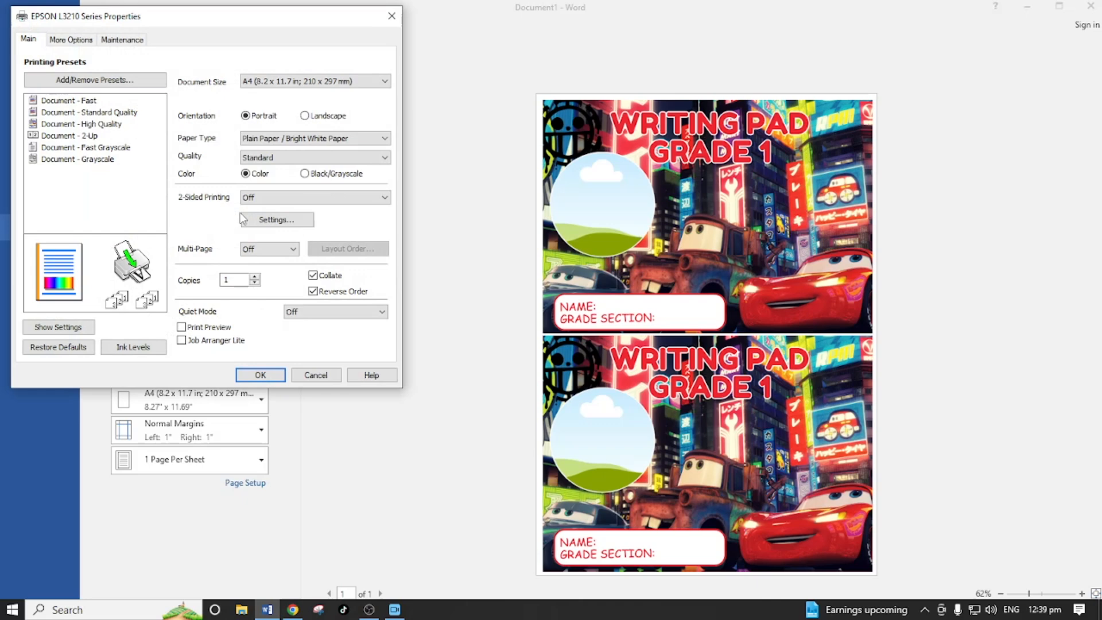
left_click(329, 140)
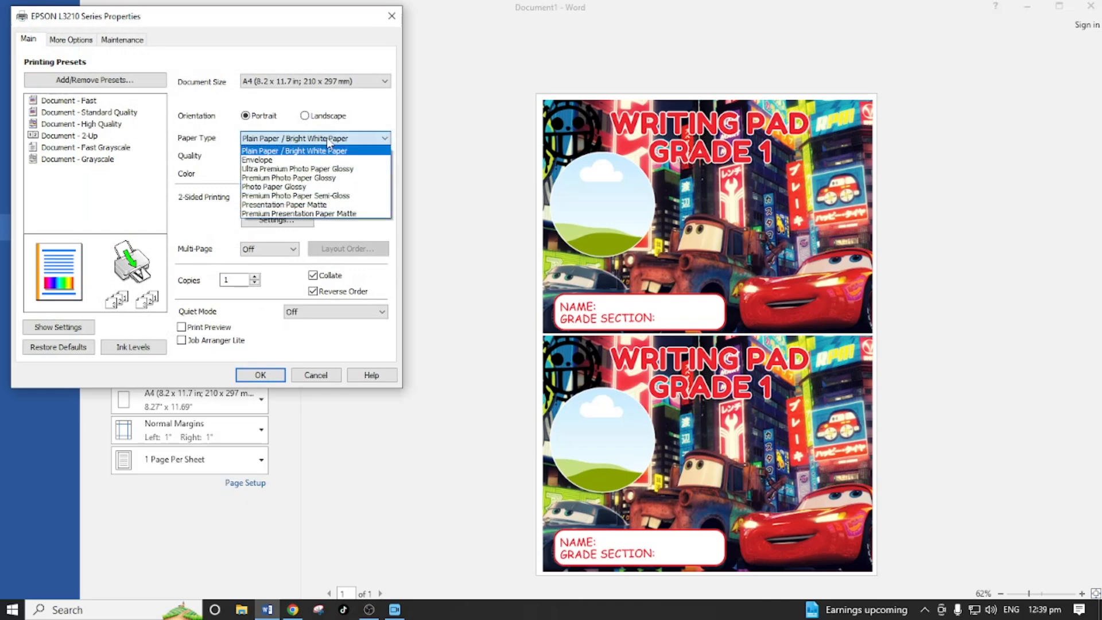
left_click(333, 179)
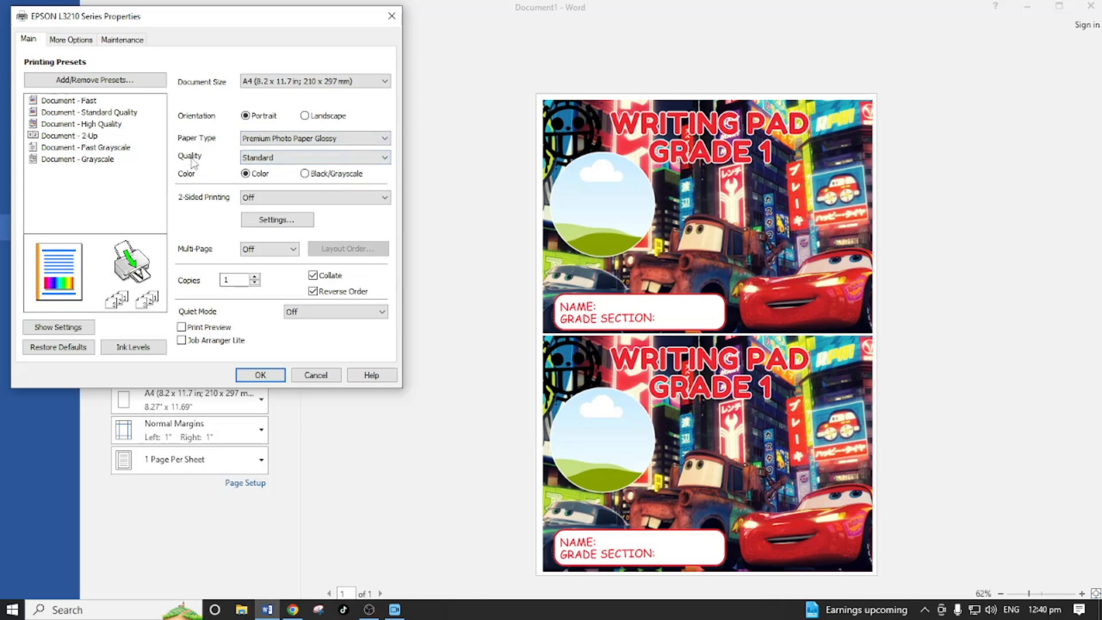
left_click(267, 159)
left_click(267, 159)
left_click(267, 160)
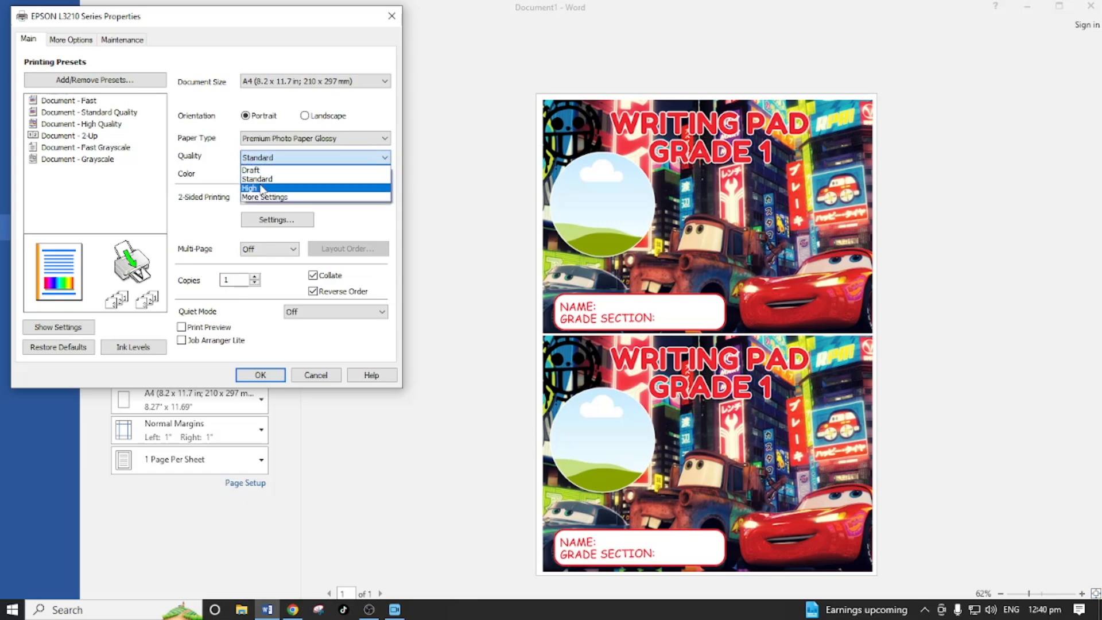
left_click(274, 159)
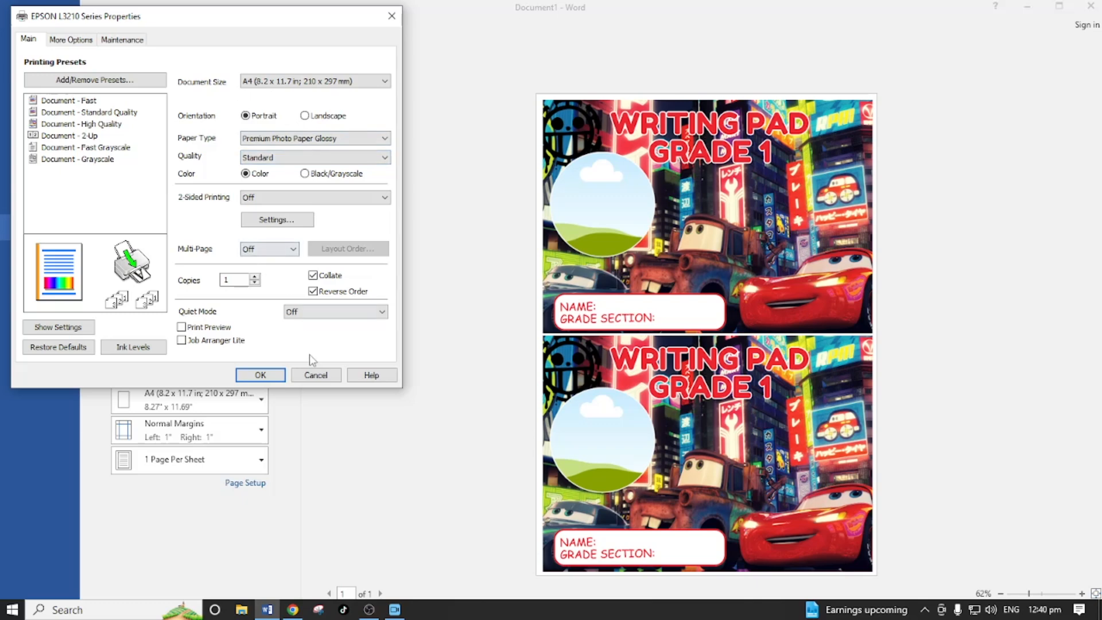
left_click(316, 376)
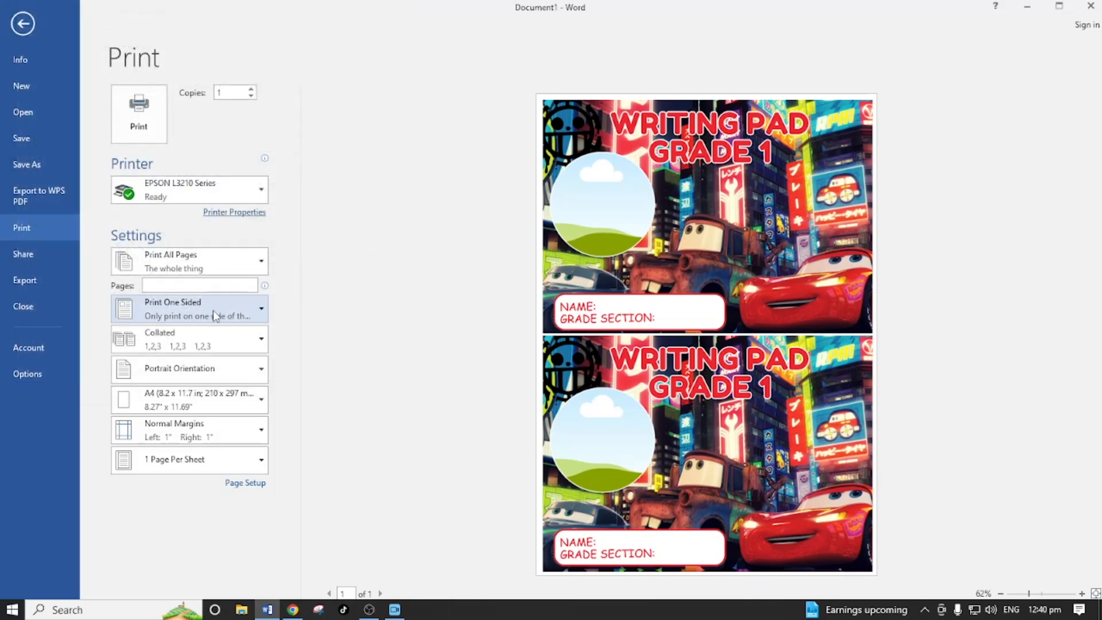
left_click(23, 23)
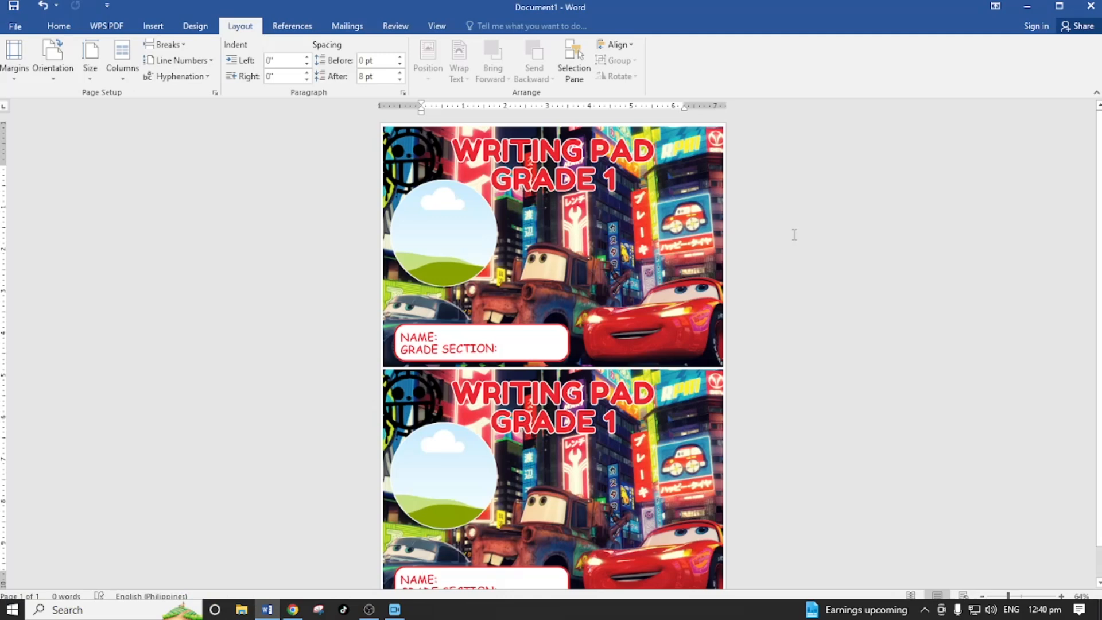
- Delete the upper of the two writing pad cover pictures from the page
scroll(794, 235, "down", 1)
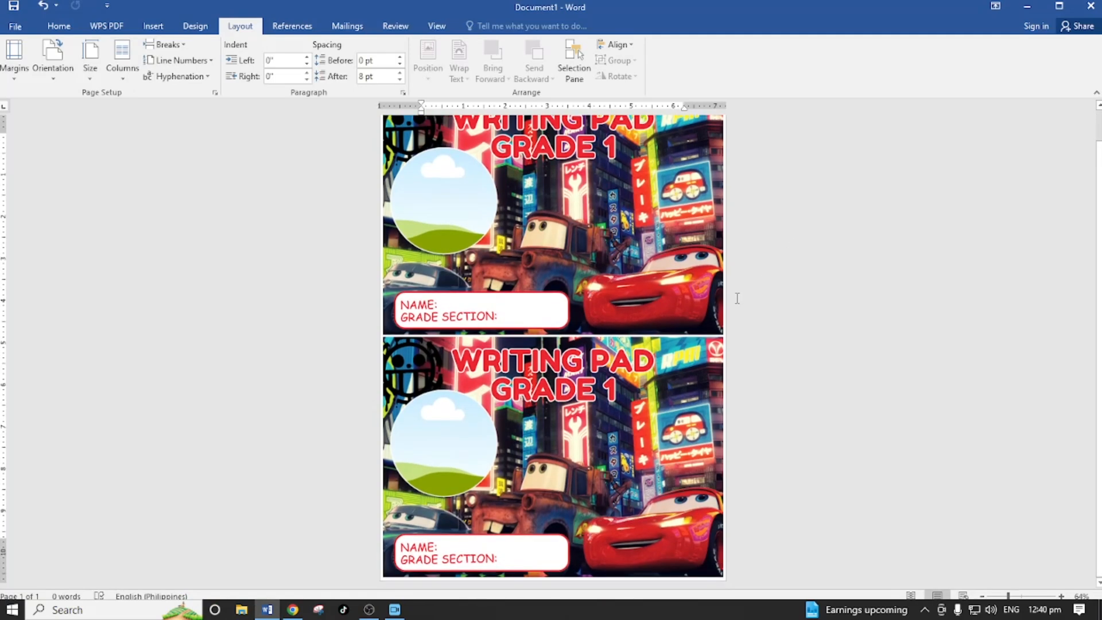
left_click(588, 414)
scroll(606, 264, "up", 1)
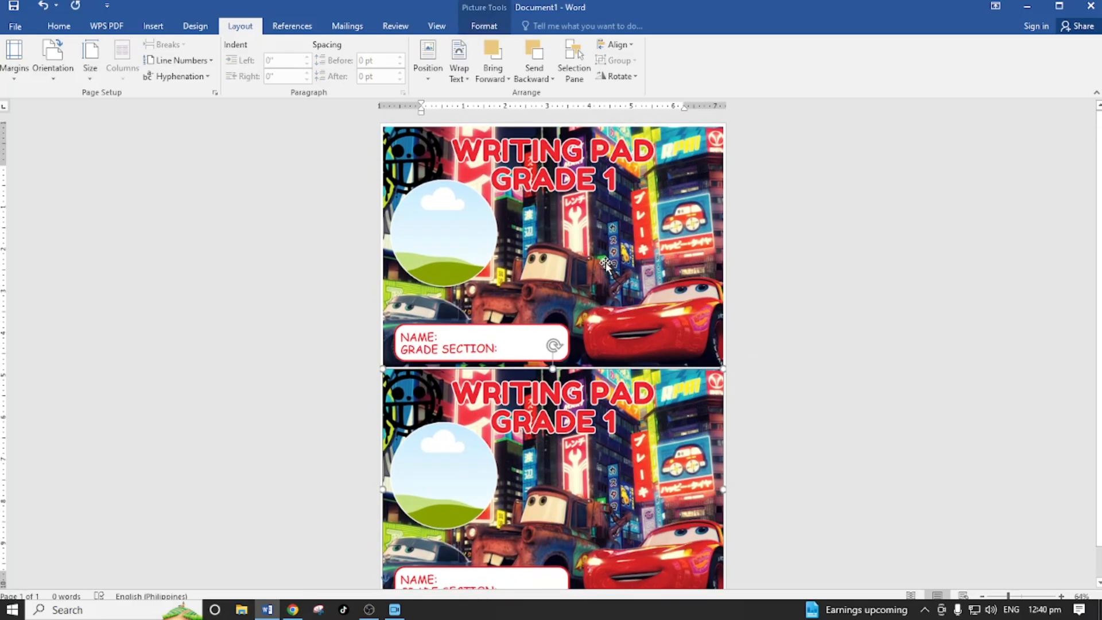
key("Delete")
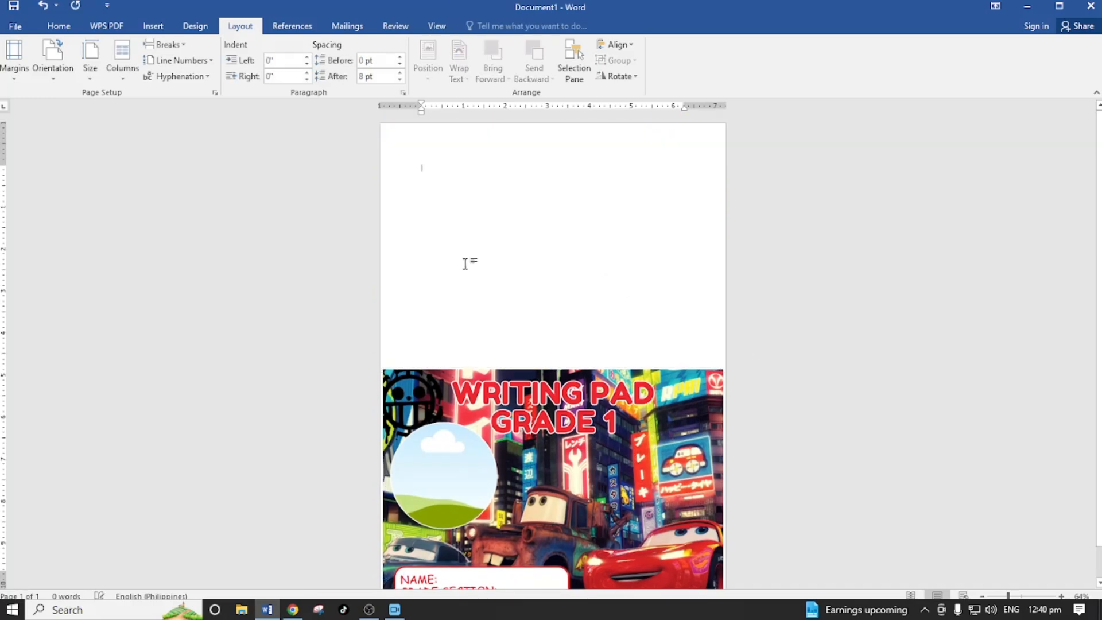
- Insert the ruled-line picture with the red car, change its text wrapping so it floats on the page's upper half, and keep it selected
left_click(163, 29)
left_click(144, 58)
left_click(162, 115)
left_click(981, 577)
left_click(784, 61)
left_click(797, 172)
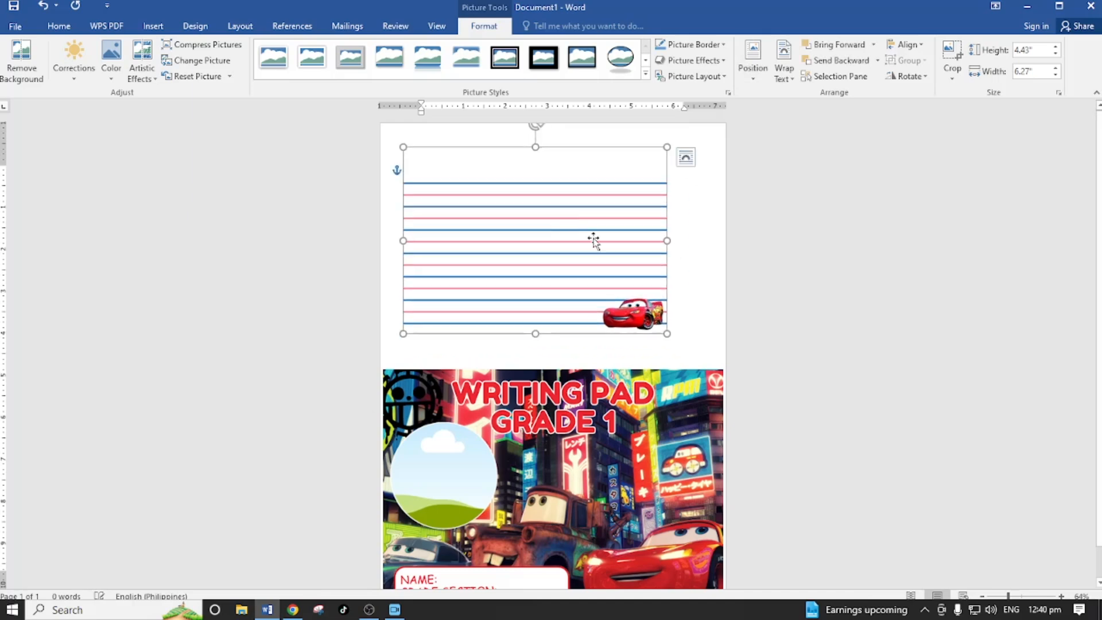
left_click(834, 262)
left_click(575, 260)
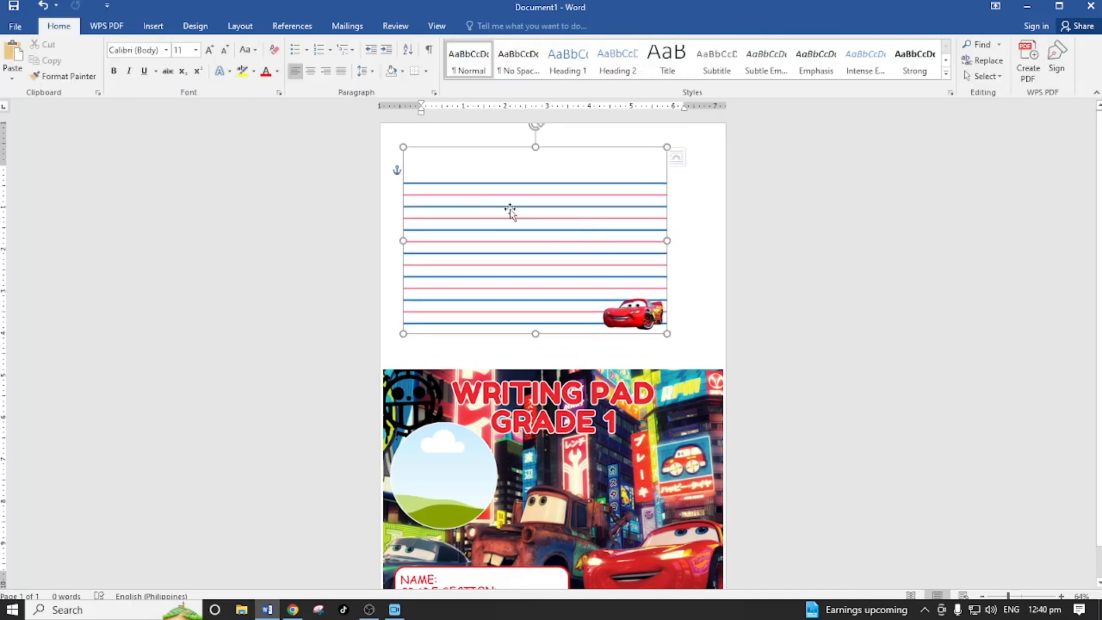
left_click(755, 258)
left_click(574, 221)
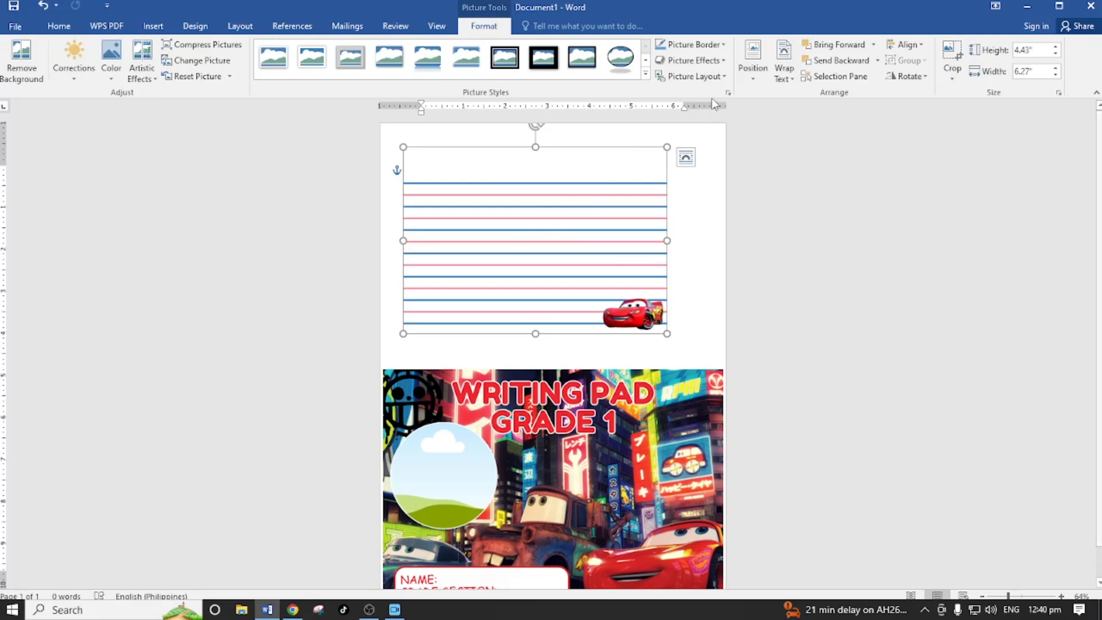
- Apply a light gray outline to the selected ruled-line picture and deselect it
left_click(694, 45)
left_click(662, 106)
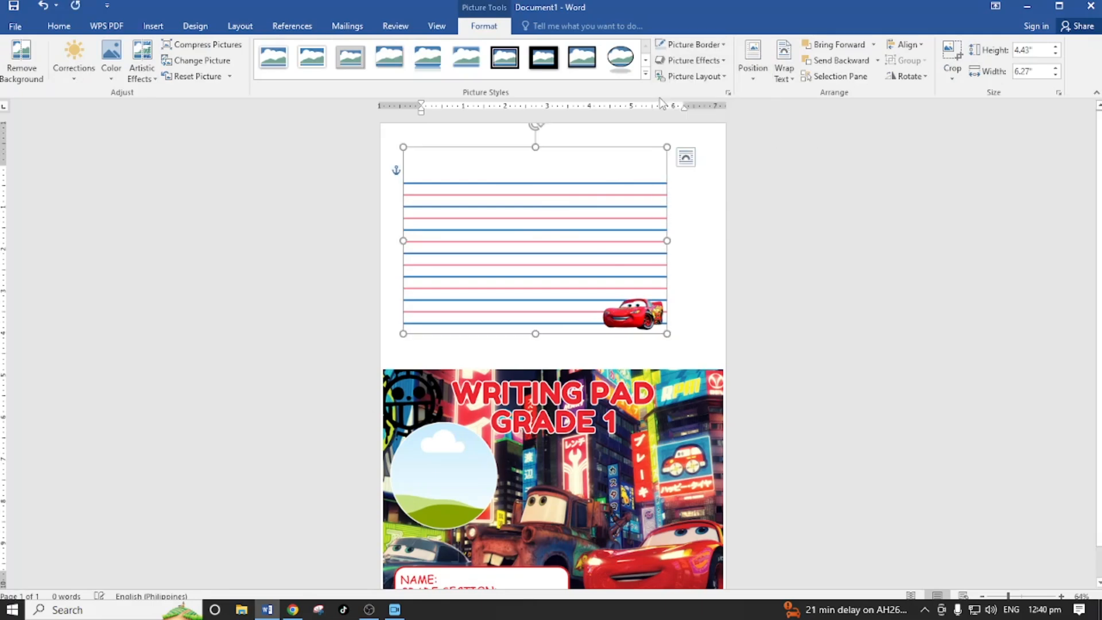
left_click(835, 348)
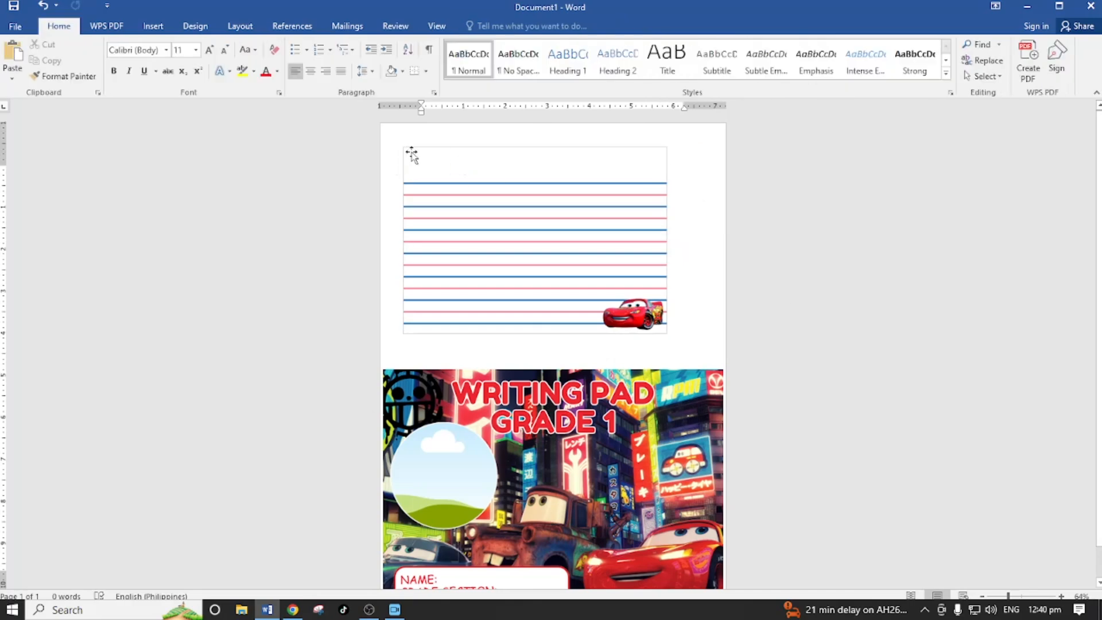
- Move the ruled-line picture to the page's top-left corner and enlarge it to about 8.09 by 5.72 inches to fill the upper half
left_click(541, 253)
left_click_drag(538, 230, 522, 211)
left_click_drag(650, 315, 721, 360)
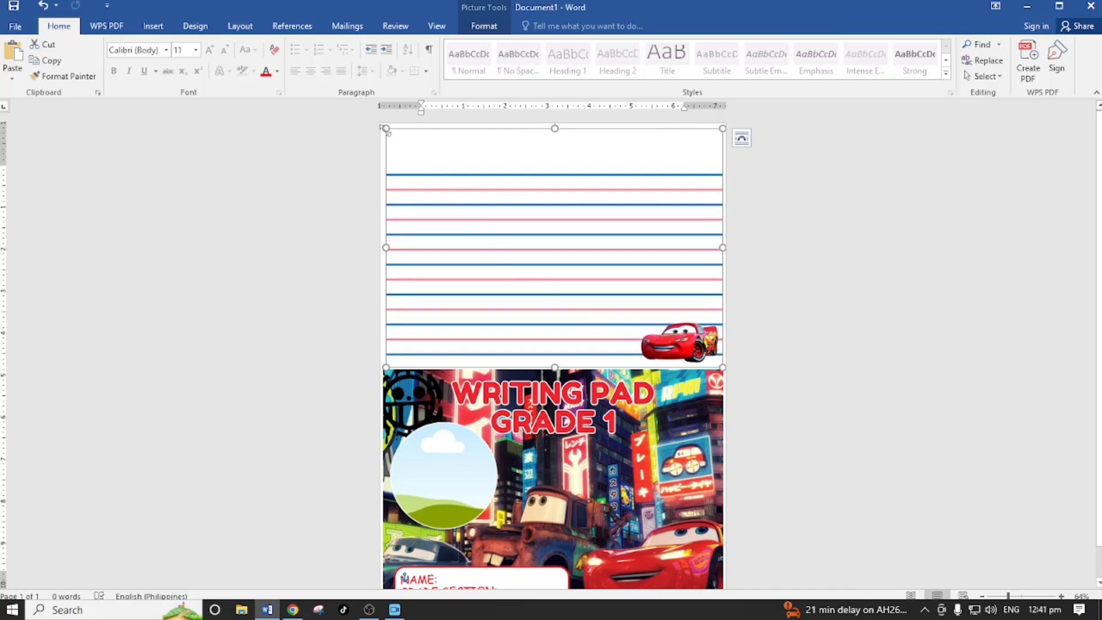
left_click_drag(386, 128, 383, 126)
left_click(821, 263)
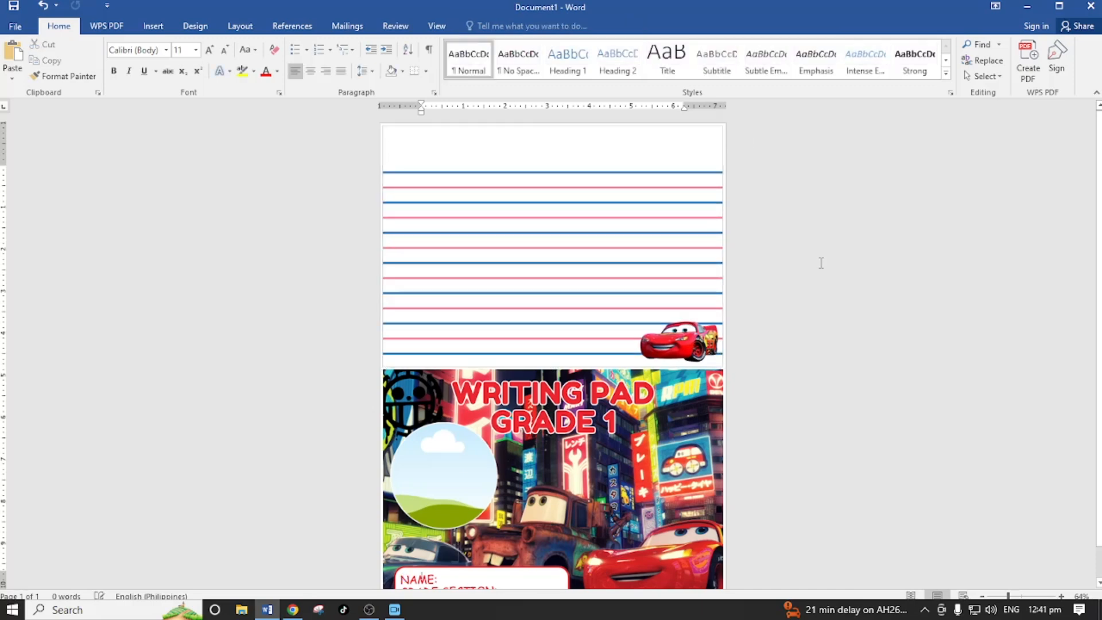
- Delete the writing pad cover picture from the page's lower half
scroll(825, 287, "down", 1)
left_click(576, 407)
key("Delete")
- Duplicate the ruled-line picture into the page's lower half and align the copy directly beneath the first one
scroll(820, 432, "up", 1)
scroll(820, 432, "down", 1)
left_click(625, 258)
left_click_drag(625, 258, 615, 463)
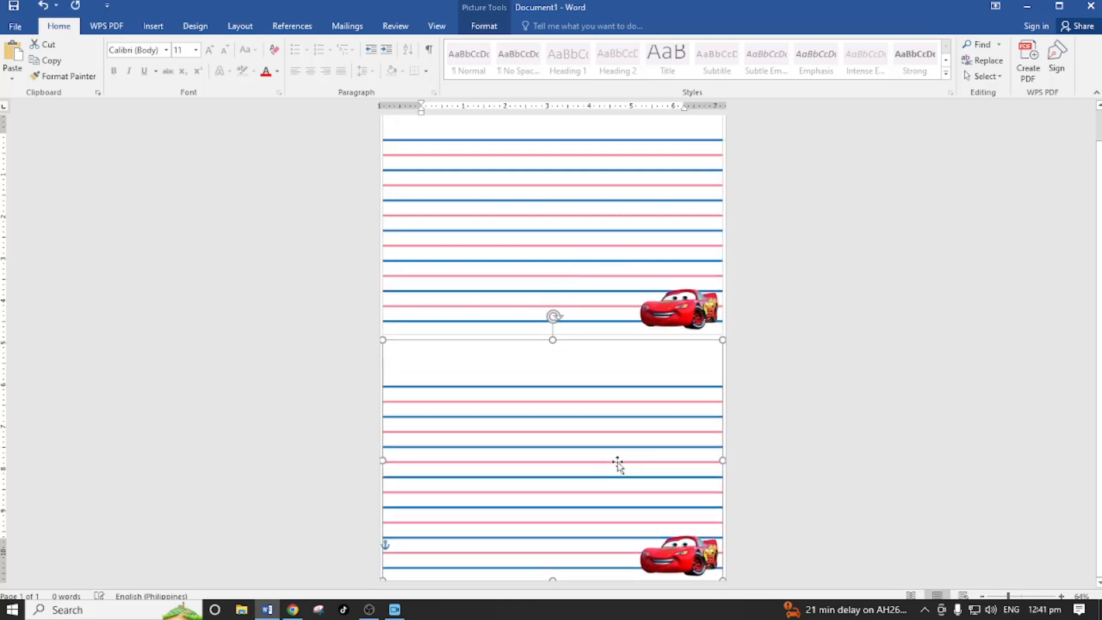
left_click(797, 438)
left_click(634, 414)
left_click(903, 420)
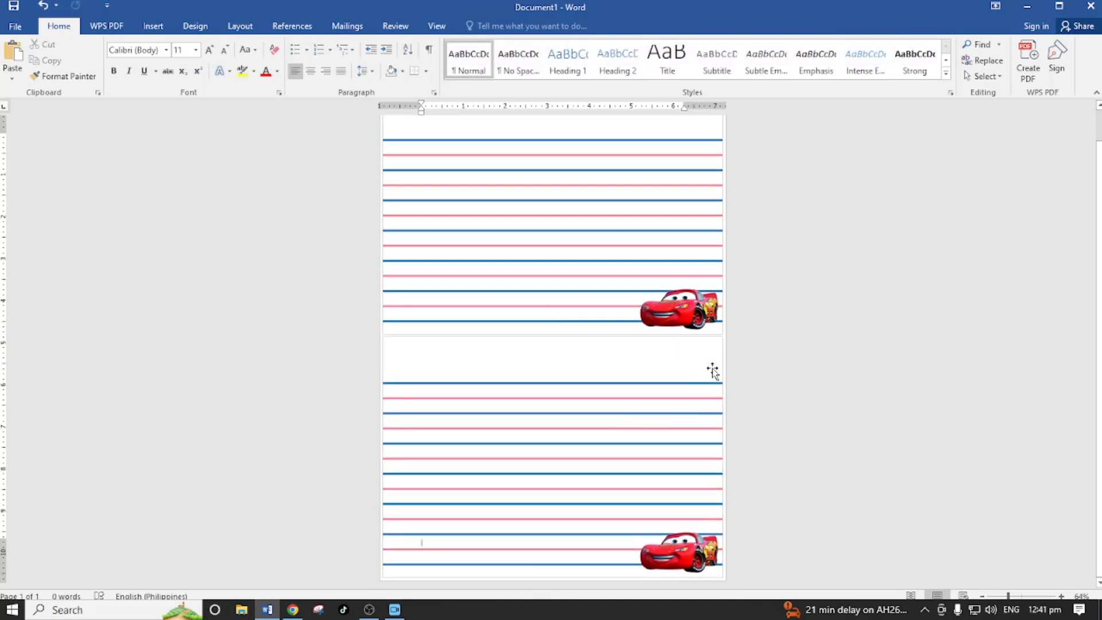
- Examine the page with the two stacked ruled-line pictures and the gray outlines around them
scroll(745, 383, "up", 1)
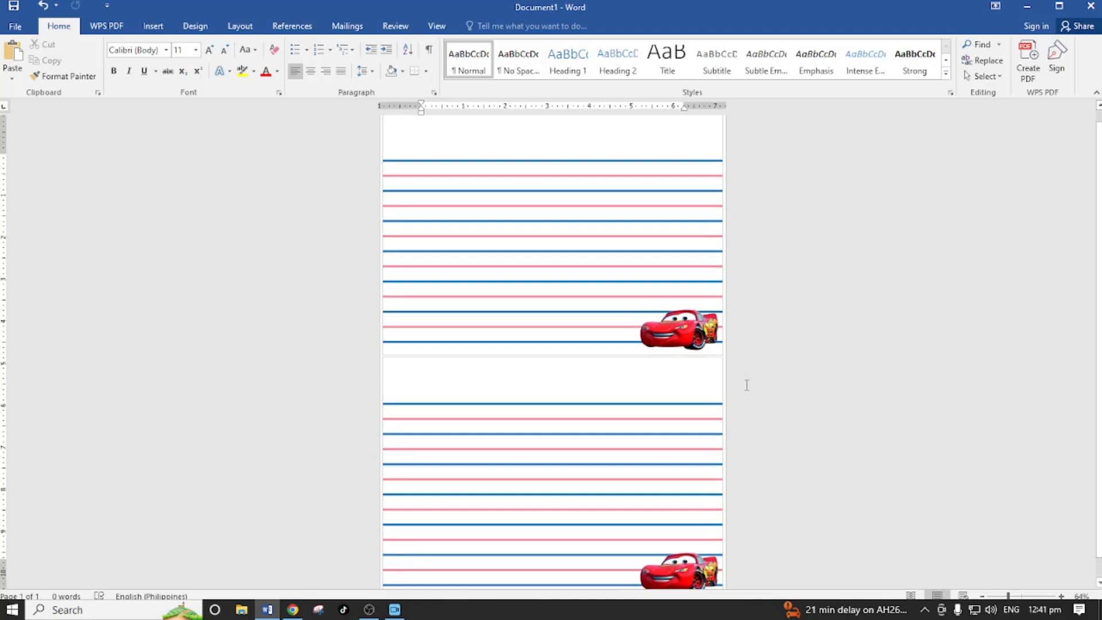
scroll(747, 384, "up", 1)
scroll(747, 384, "down", 2)
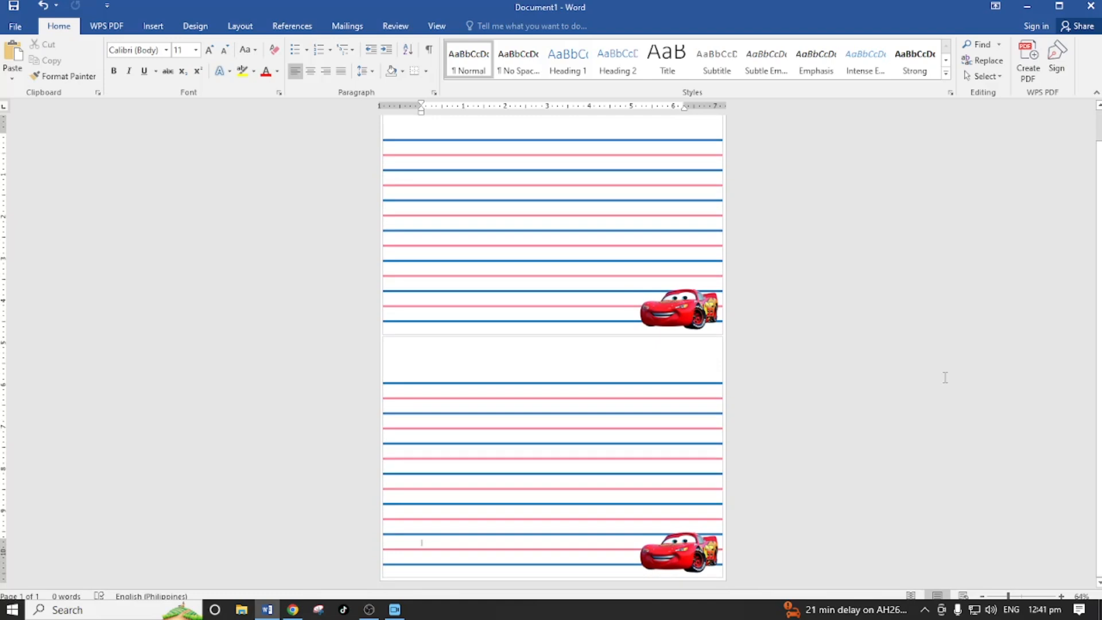
scroll(941, 413, "up", 1)
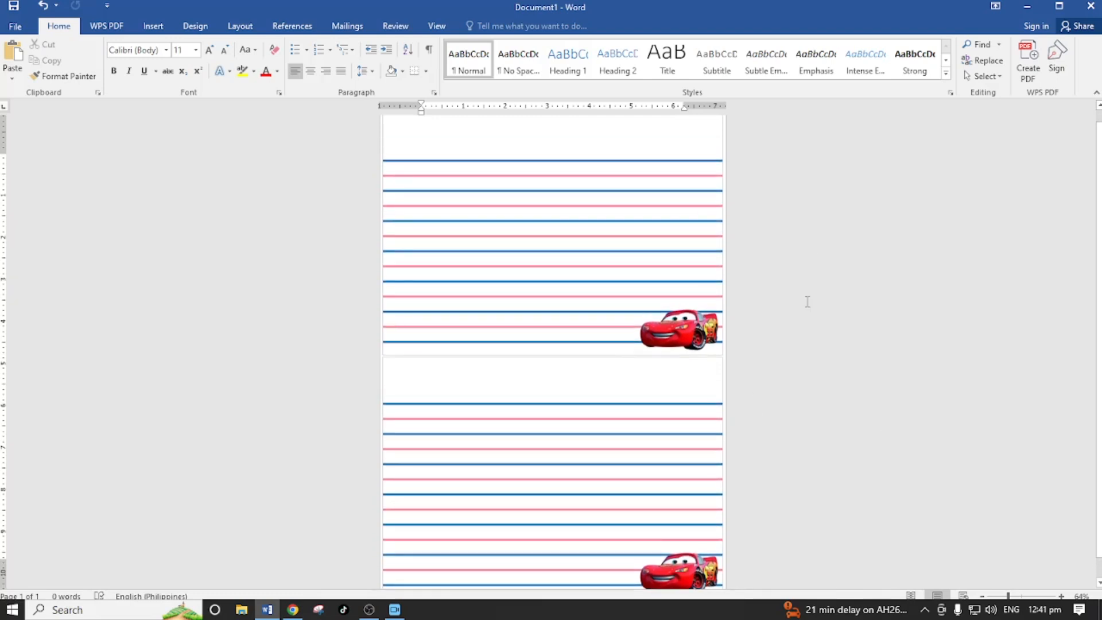
scroll(824, 247, "down", 1)
scroll(852, 301, "up", 1)
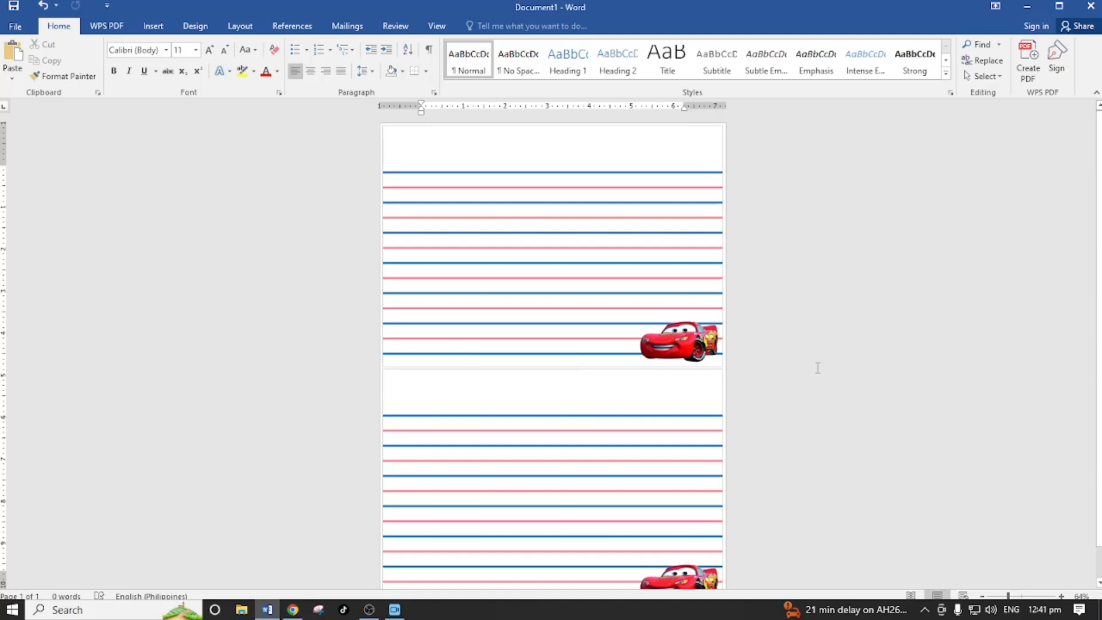
scroll(817, 368, "down", 1)
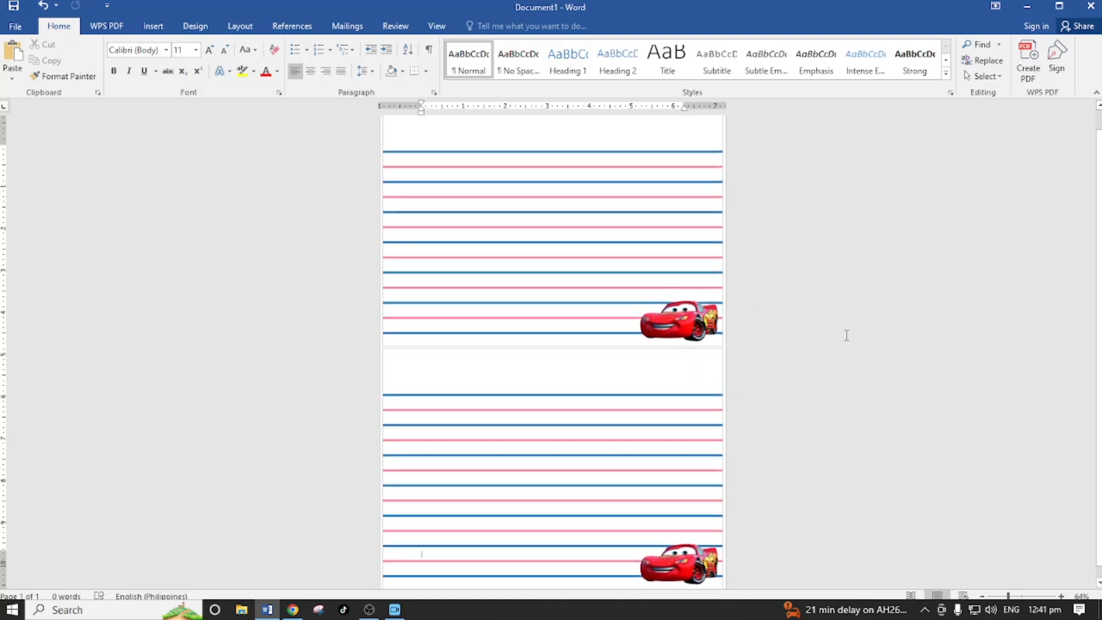
scroll(798, 304, "up", 1)
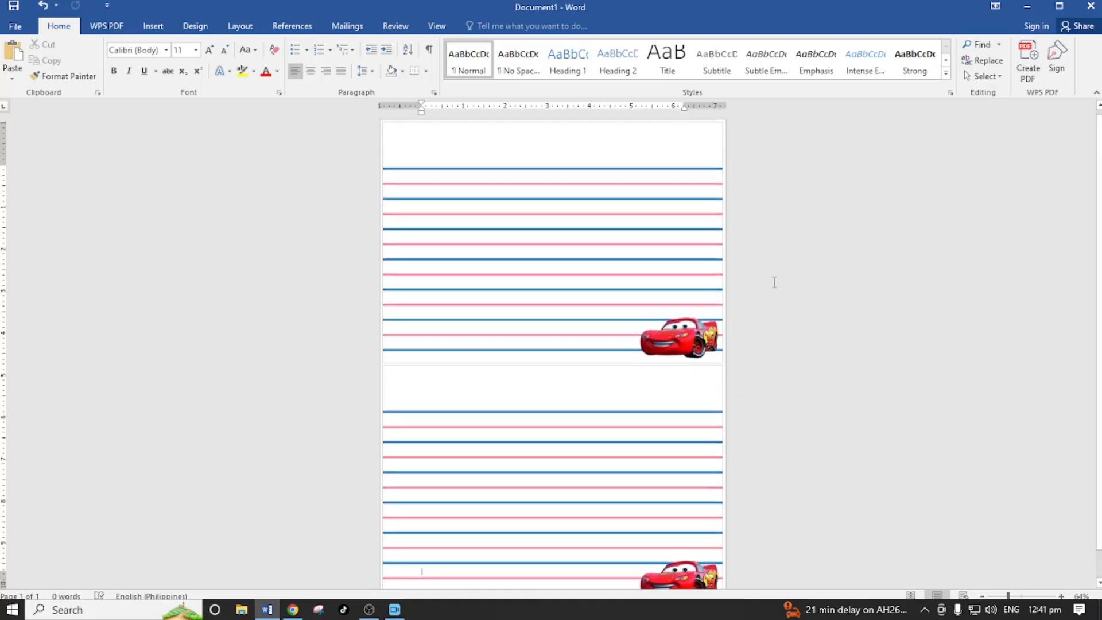
- Change the outline of both the upper and the lower ruled-line picture to white
left_click(620, 160)
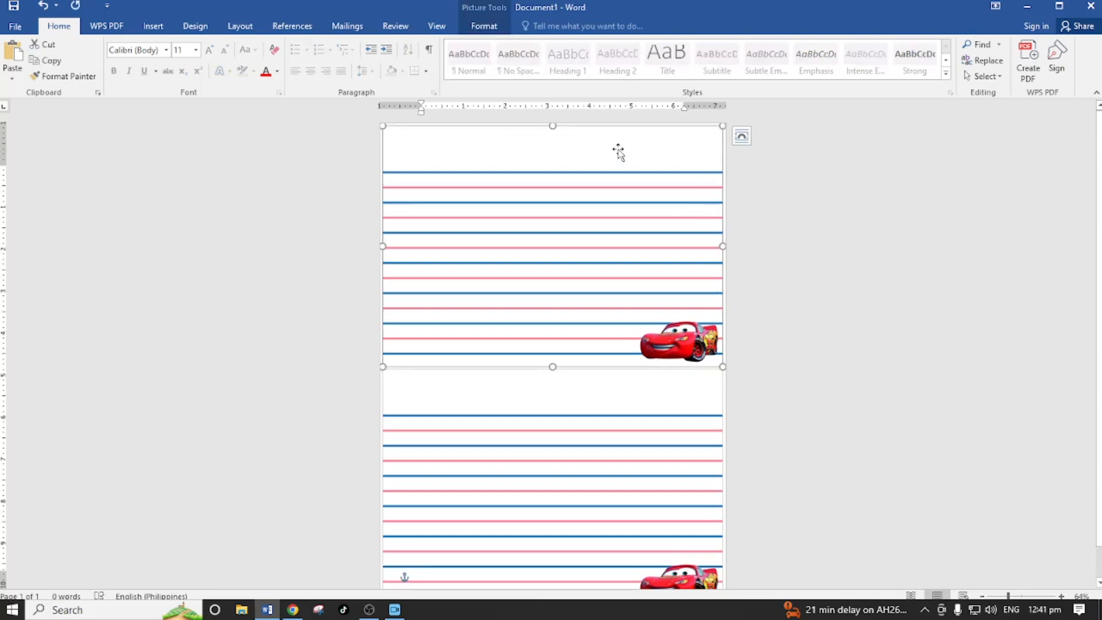
left_click(483, 26)
left_click(683, 44)
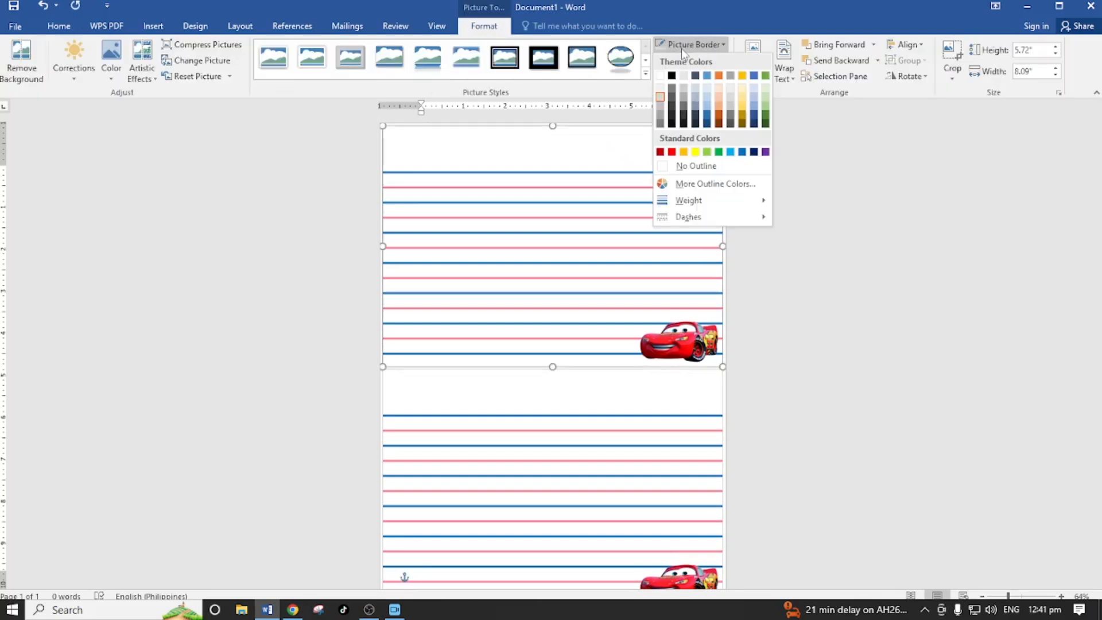
left_click(661, 75)
left_click(840, 260)
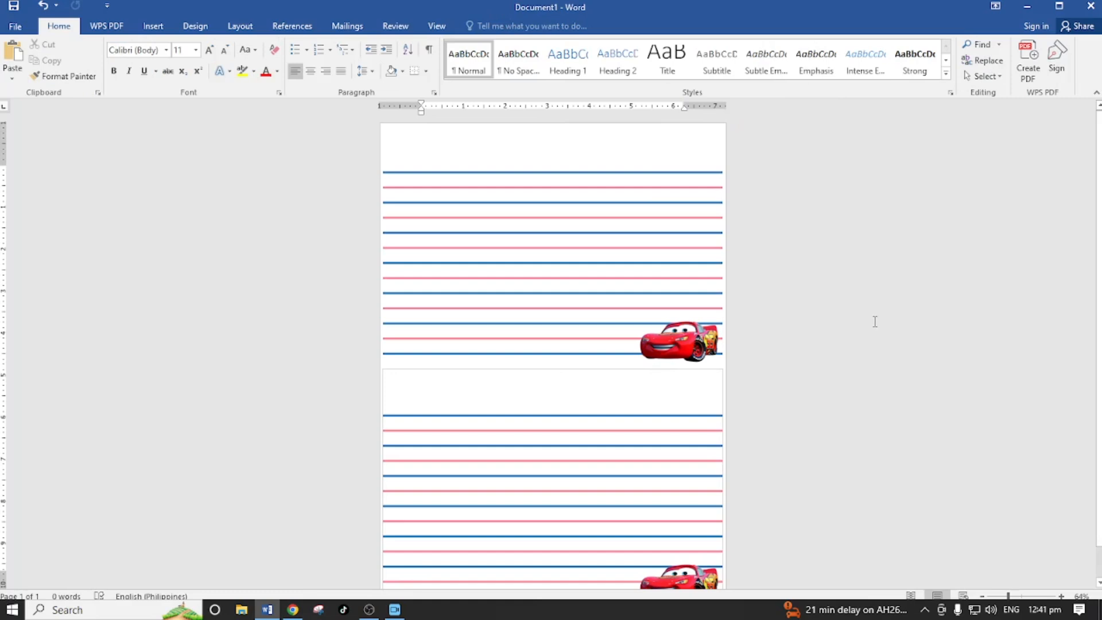
double_click(629, 519)
left_click(658, 45)
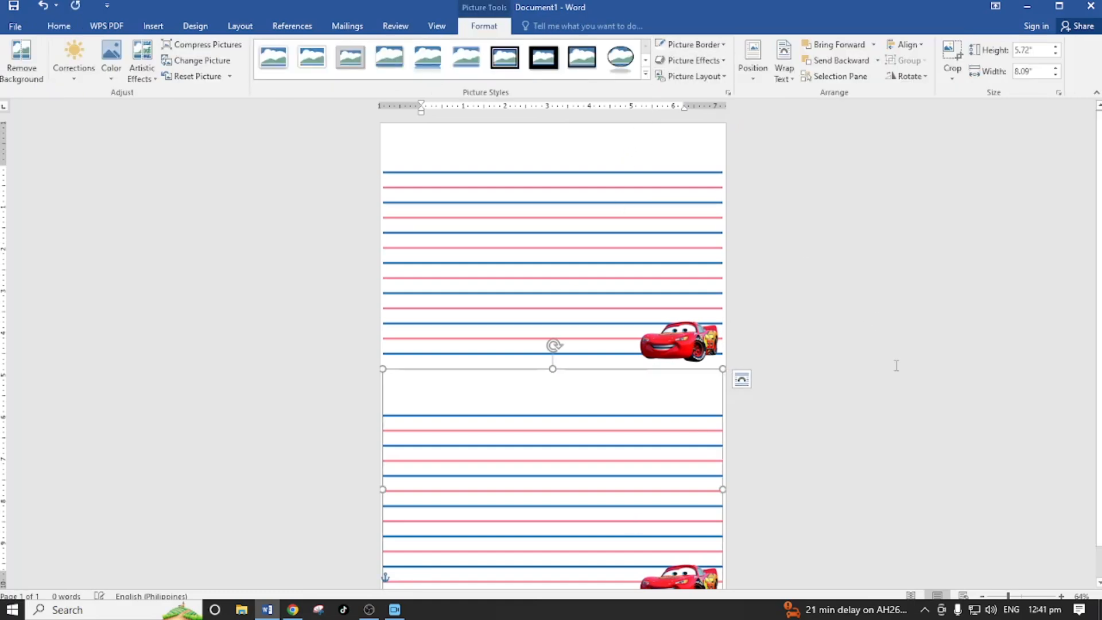
left_click(897, 365)
- Try High print quality with Plain Paper / Bright White Paper in the EPSON L3210 properties, and leave without saving or printing
scroll(897, 366, "down", 1)
scroll(896, 365, "down", 1)
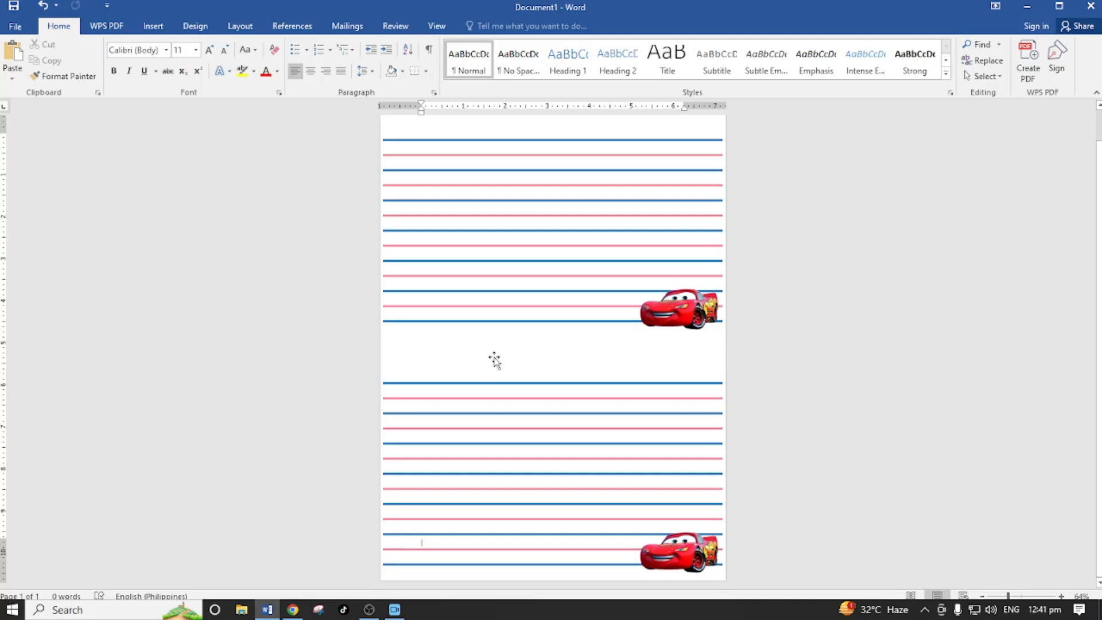
scroll(777, 399, "up", 1)
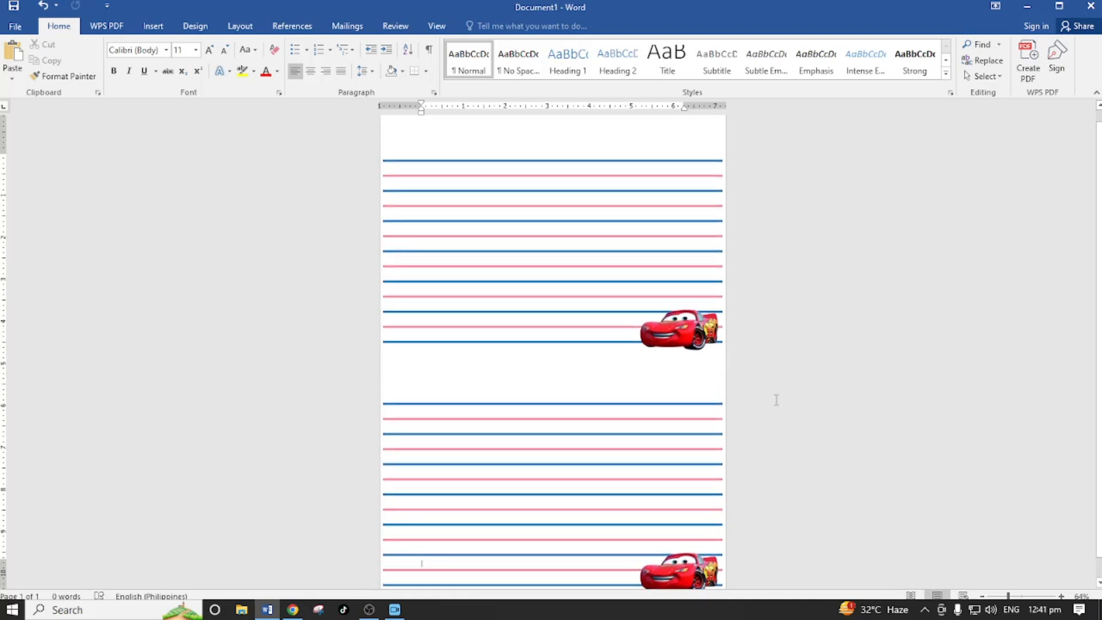
scroll(776, 400, "down", 1)
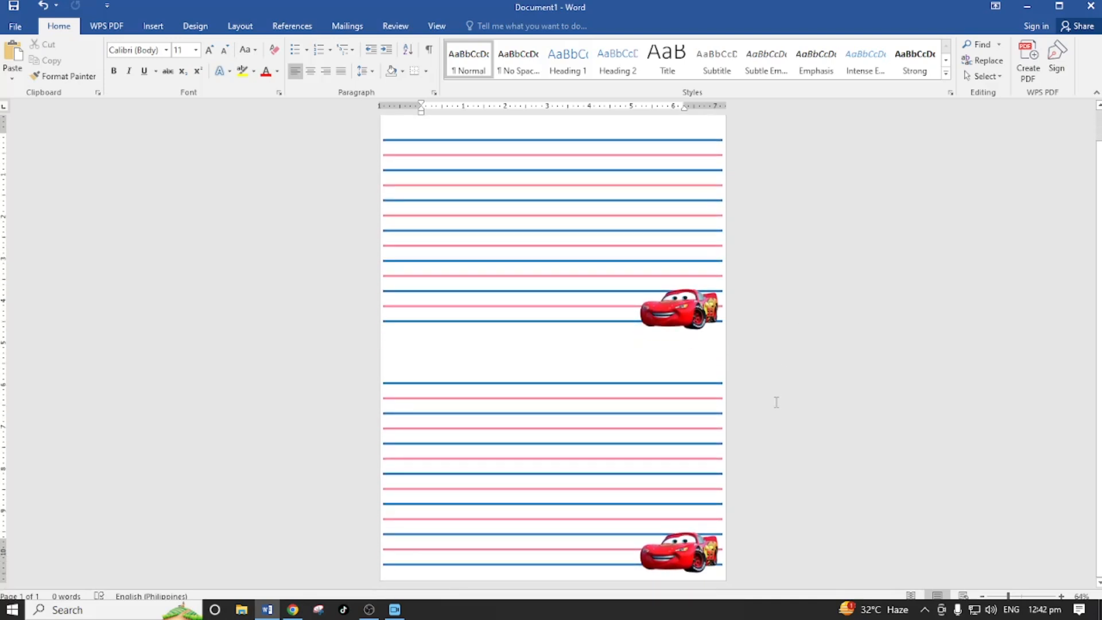
key("ctrl+p")
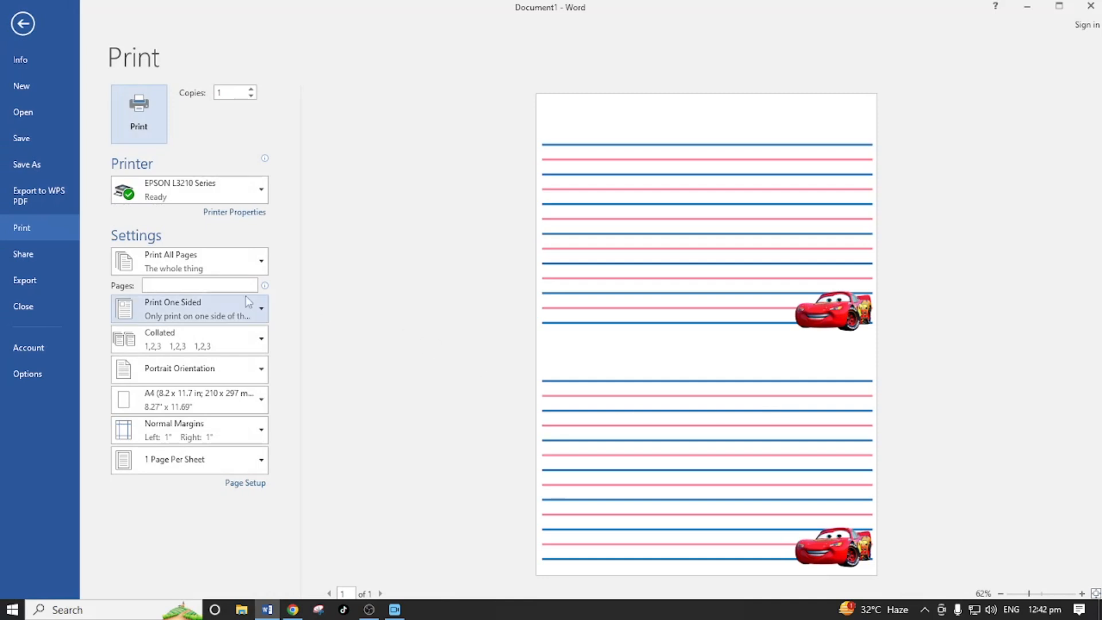
left_click(232, 213)
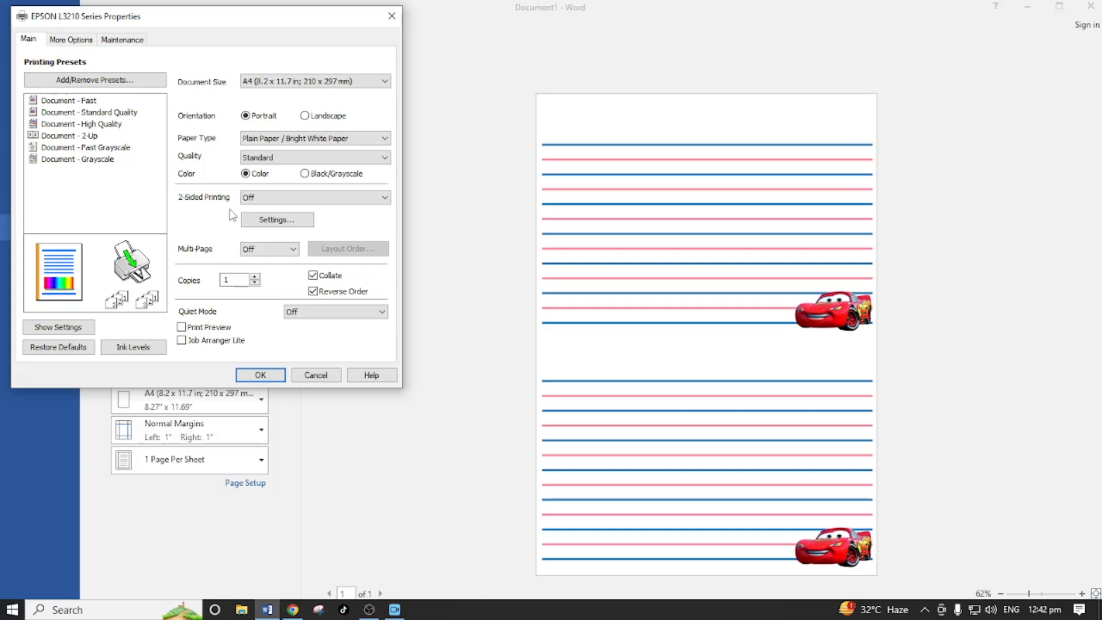
left_click(314, 139)
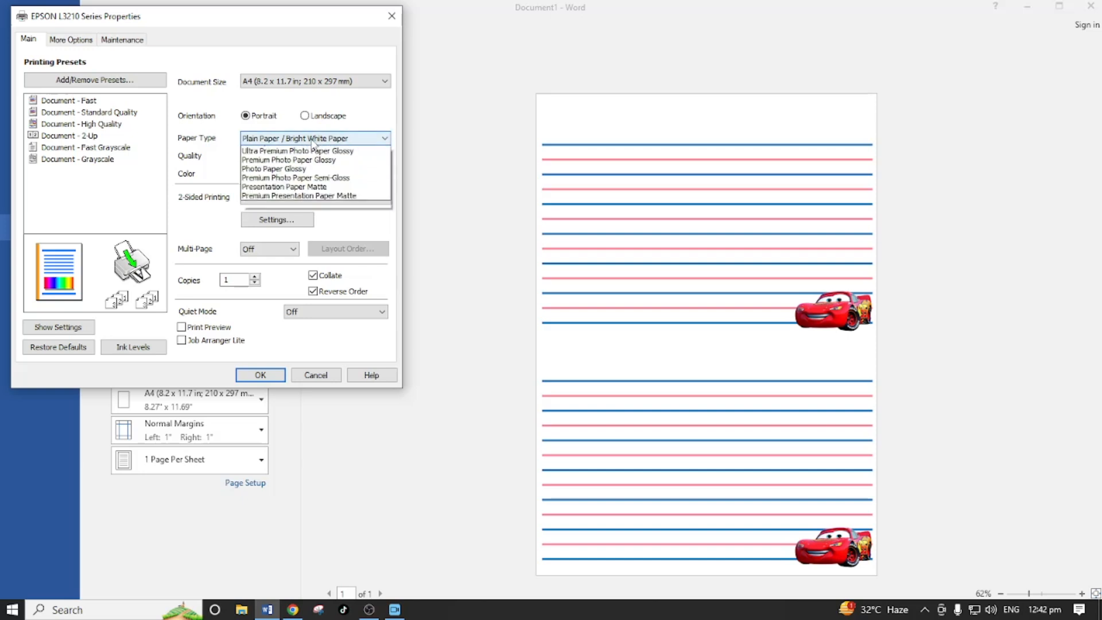
left_click(313, 143)
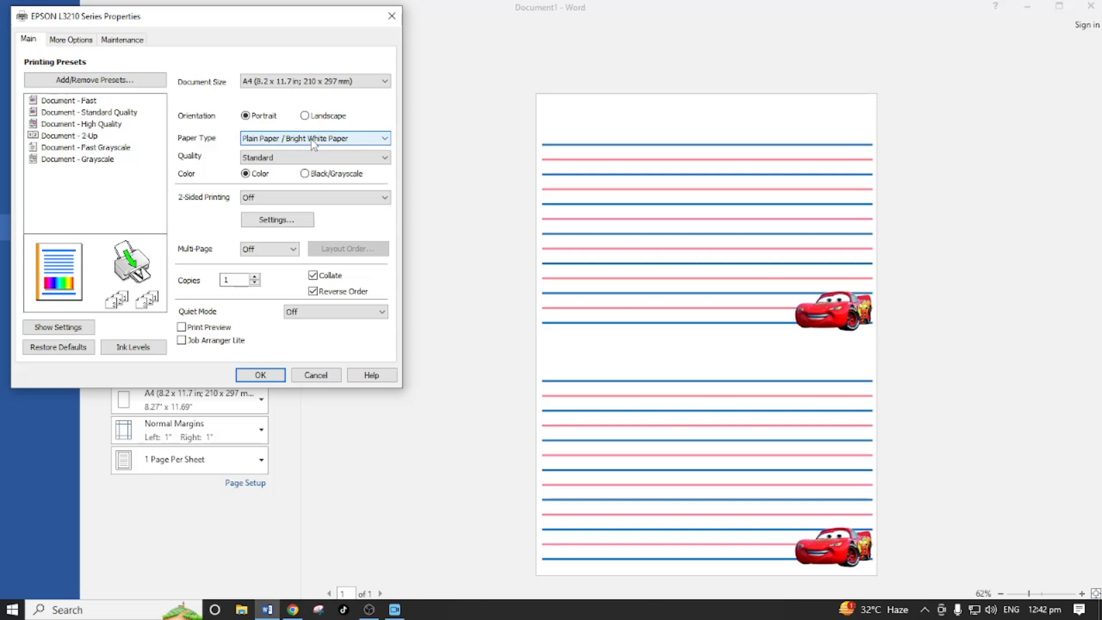
left_click(263, 144)
left_click(263, 144)
left_click(293, 158)
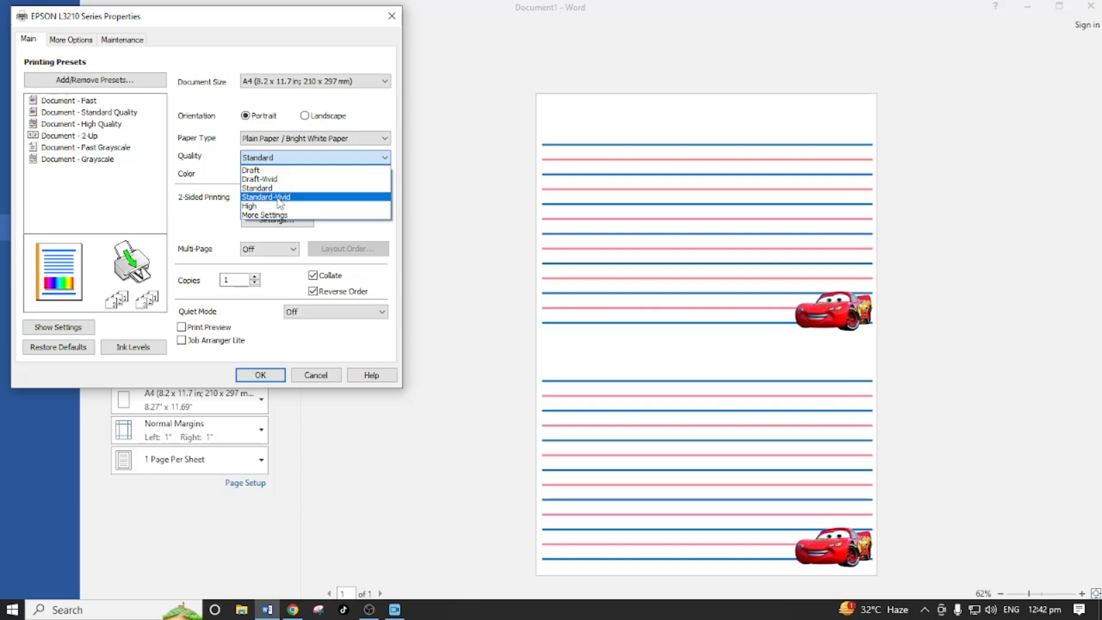
left_click(281, 206)
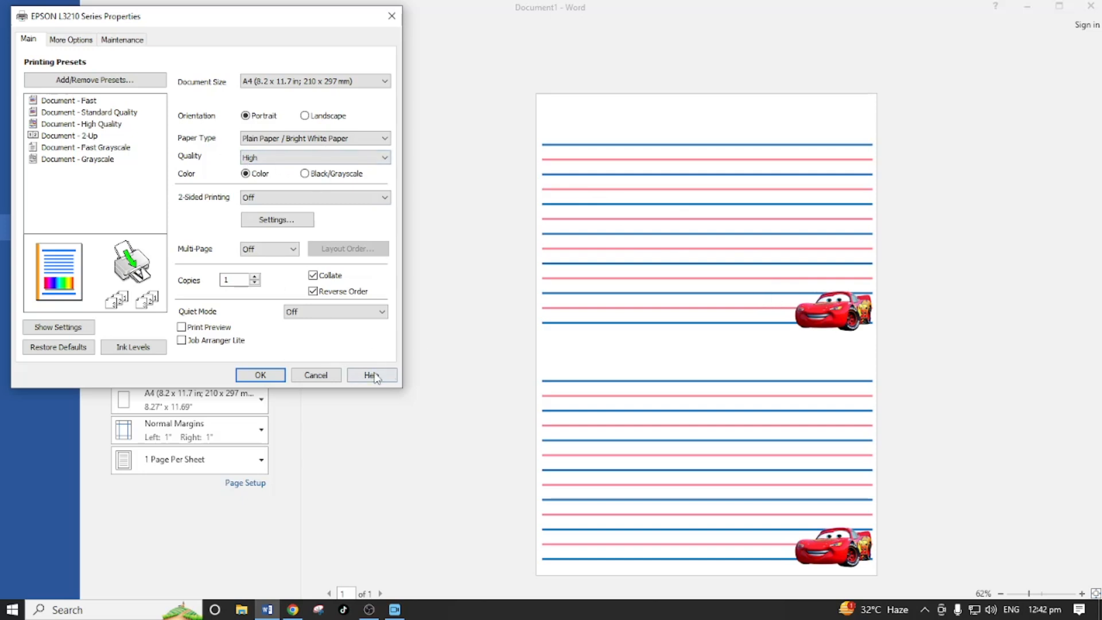
left_click(323, 376)
left_click(19, 33)
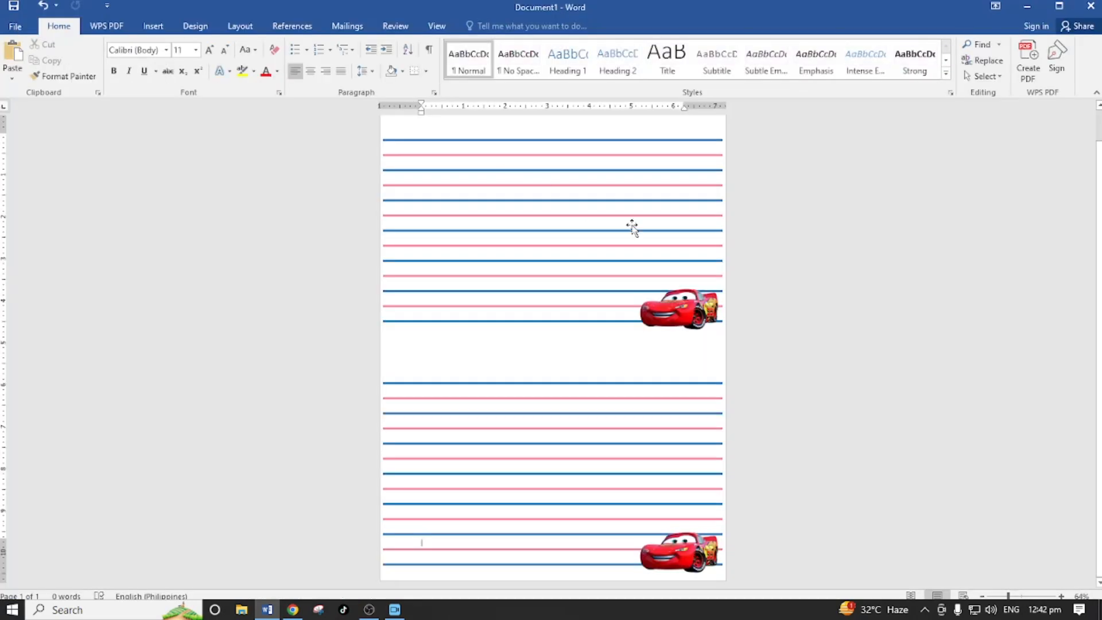